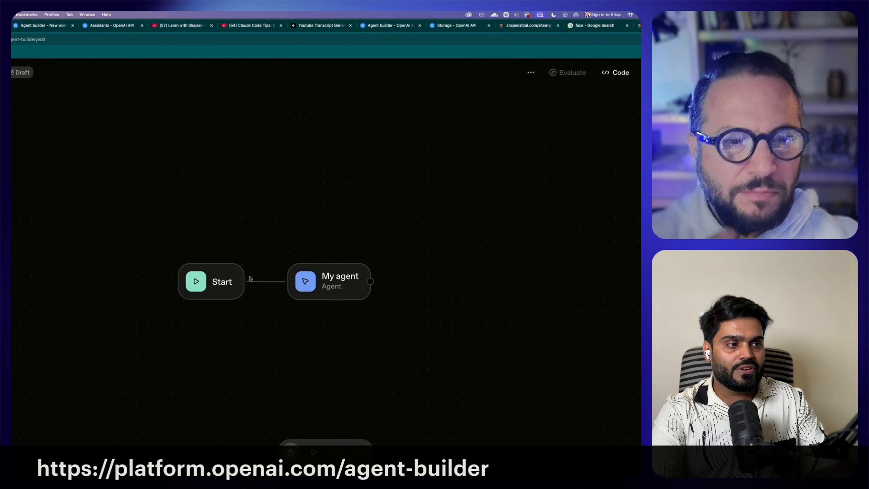
Inspect the Start node's workflow inputs, including its input_as_text variable and the state variables section
{"action": "left_click_drag", "start_coordinate": [320, 375], "coordinate": [355, 344]}
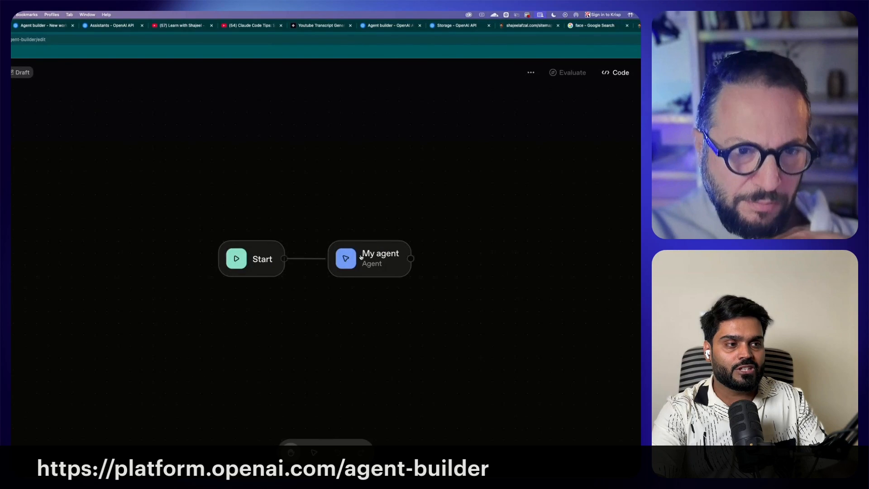
{"action": "left_click", "coordinate": [262, 273]}
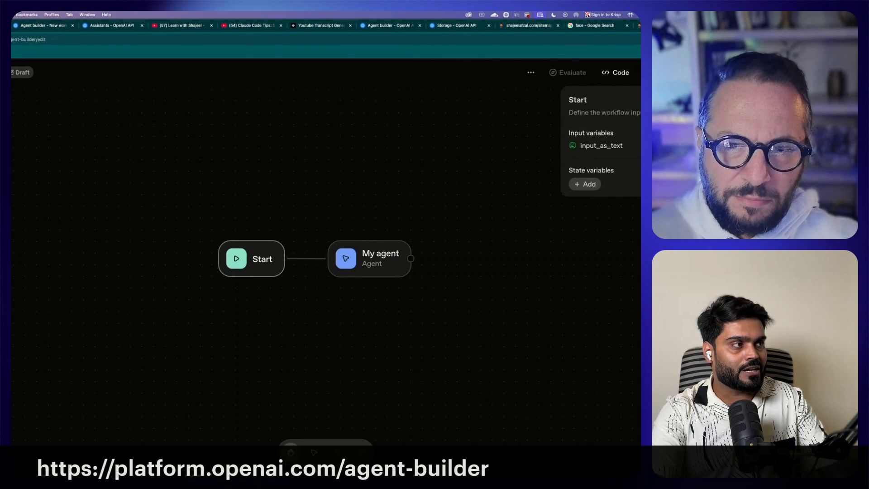
{"action": "left_click_drag", "start_coordinate": [569, 111], "coordinate": [639, 112]}
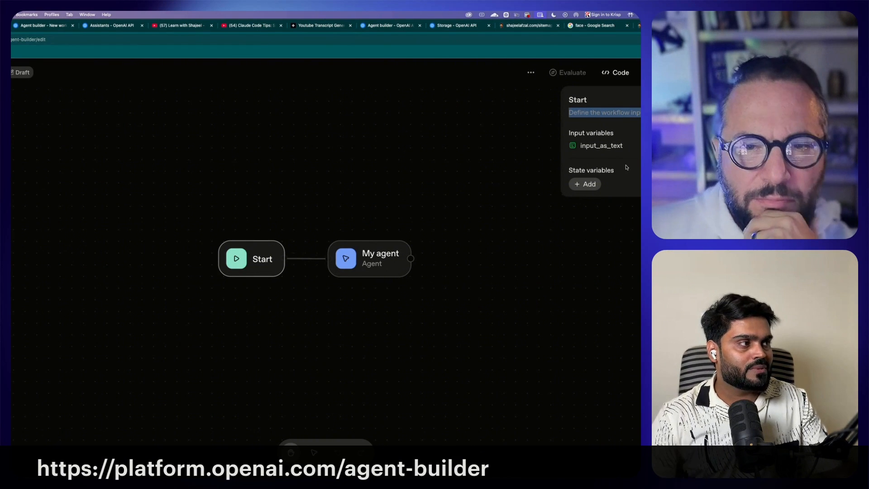
{"action": "left_click_drag", "start_coordinate": [580, 145], "coordinate": [623, 146]}
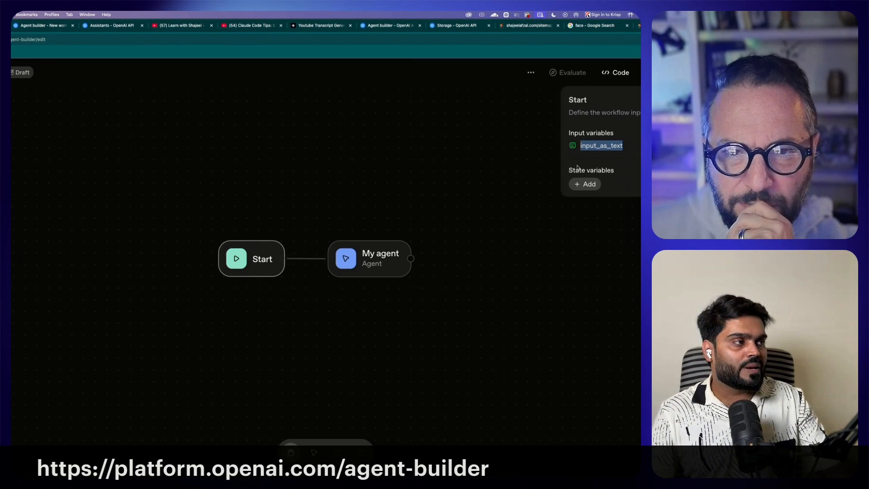
{"action": "left_click", "coordinate": [588, 194]}
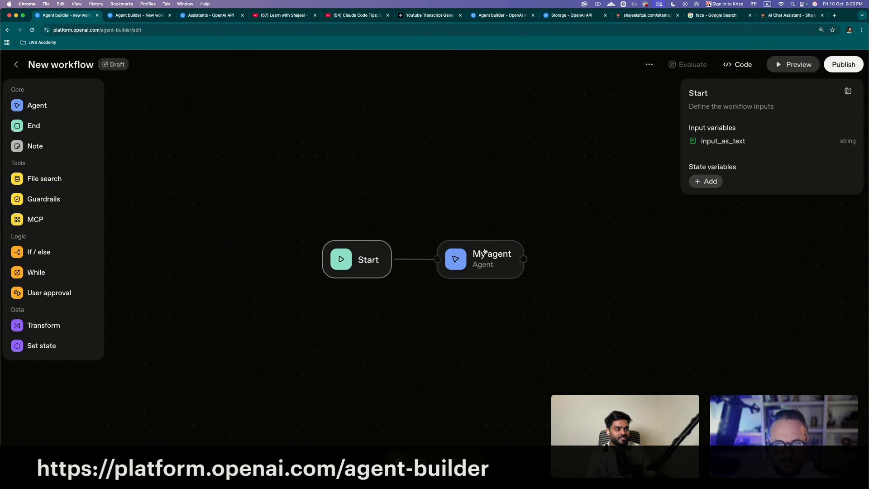
Rename the My agent node to the channel owner's first name followed by "AI Agent"
{"action": "left_click", "coordinate": [499, 262]}
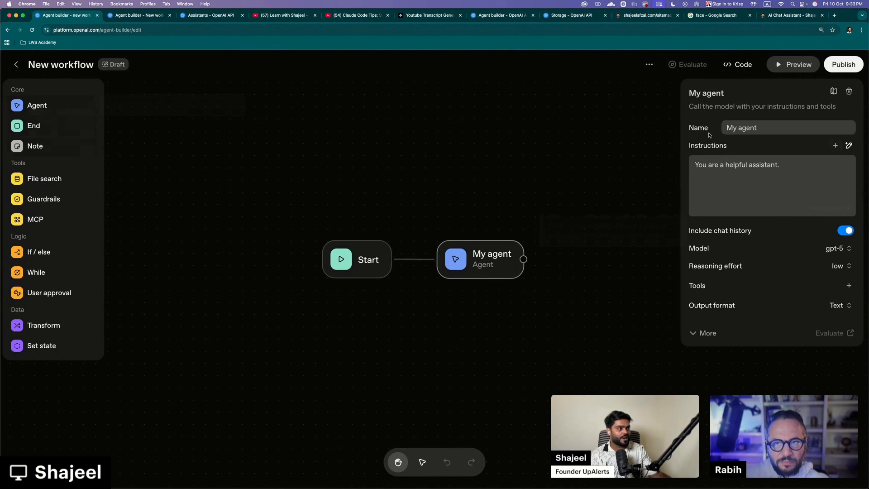
{"action": "left_click_drag", "start_coordinate": [756, 128], "coordinate": [723, 128]}
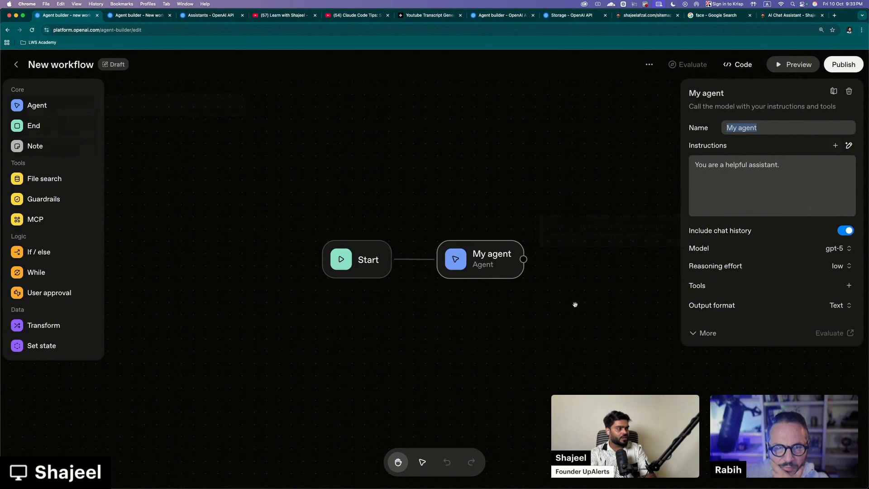
{"action": "type", "text": "Rabih "}
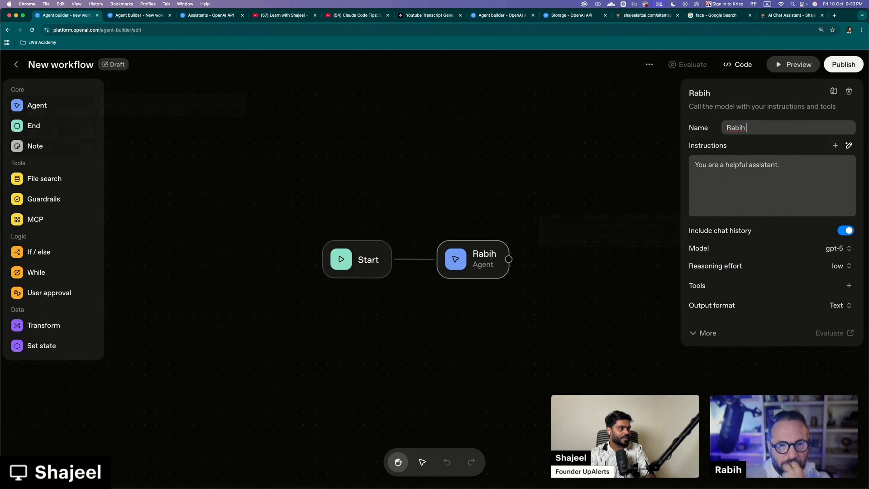
{"action": "type", "text": "AI Agent"}
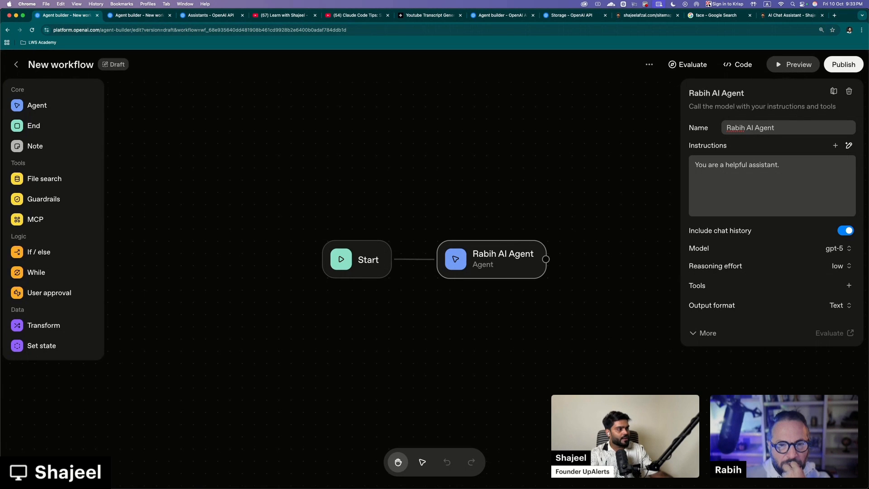
Rewrite the agent's instructions: "You are a helpful [owner's name] assistant who is supposed to answer about his YouTube Channel and also his Digital Products."
{"action": "left_click", "coordinate": [709, 206]}
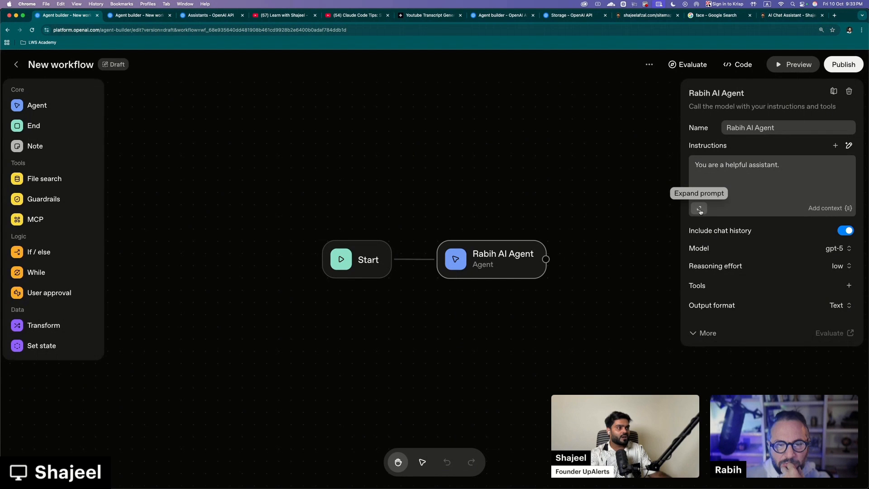
{"action": "left_click", "coordinate": [700, 210]}
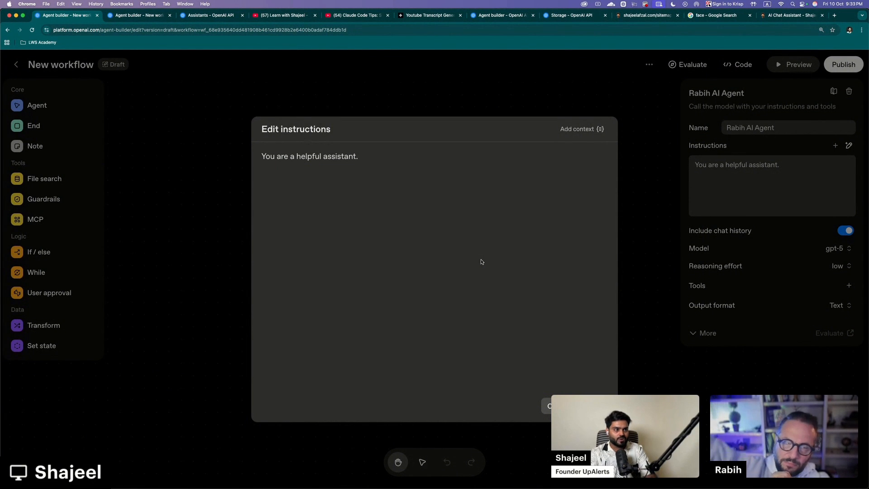
{"action": "key", "text": "BackSpace"}
{"action": "key", "text": "alt+Left"}
{"action": "type", "text": "Rabih"}
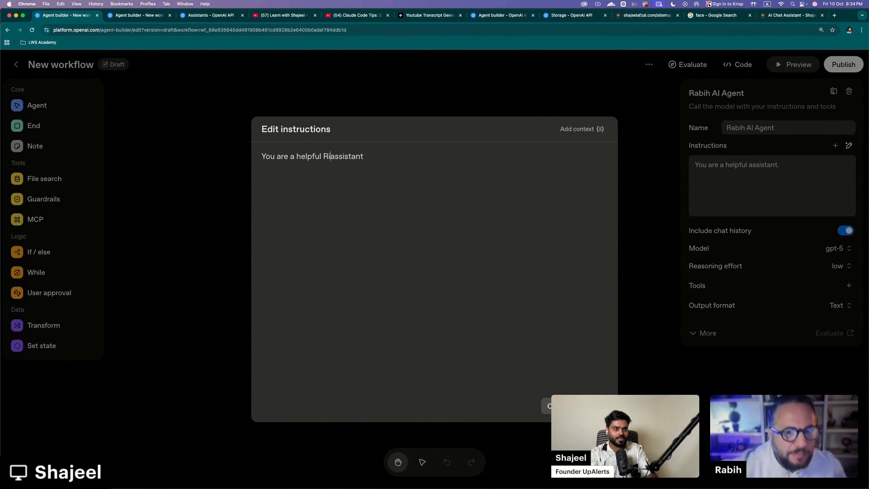
{"action": "key", "text": "alt+Right"}
{"action": "type", "text": "who is sup"}
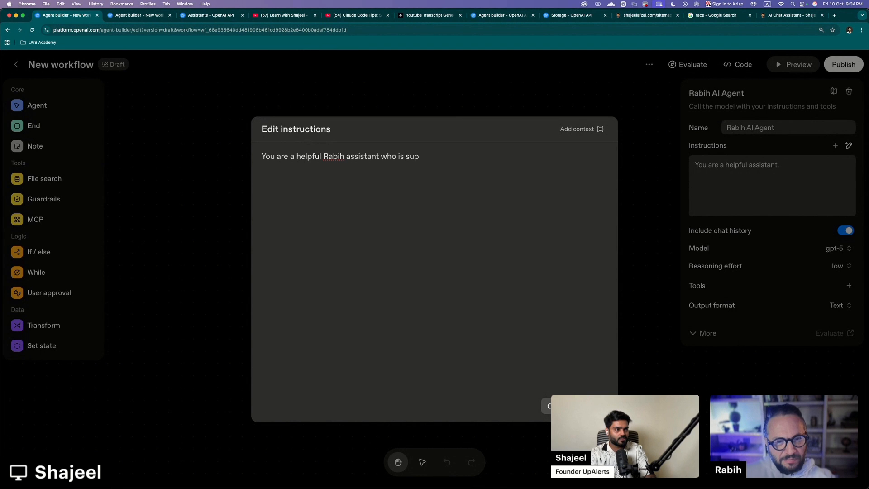
{"action": "type", "text": "osposed to answer about h"}
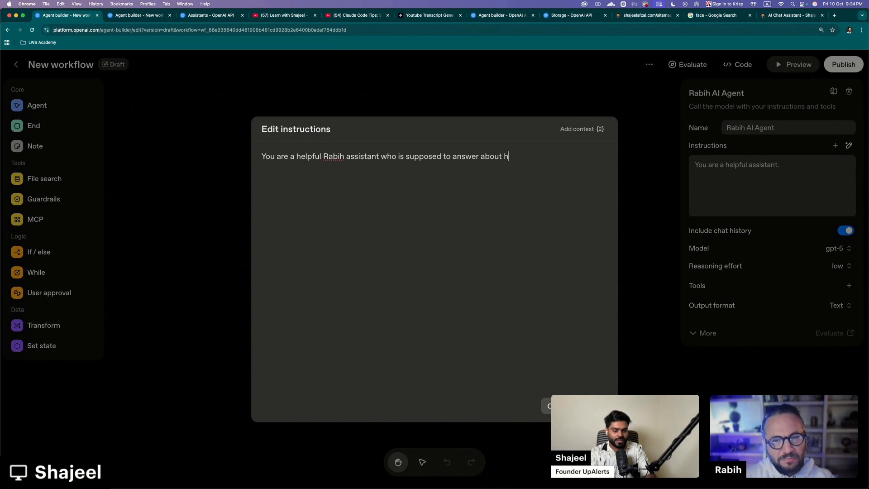
{"action": "type", "text": "is YouTube C"}
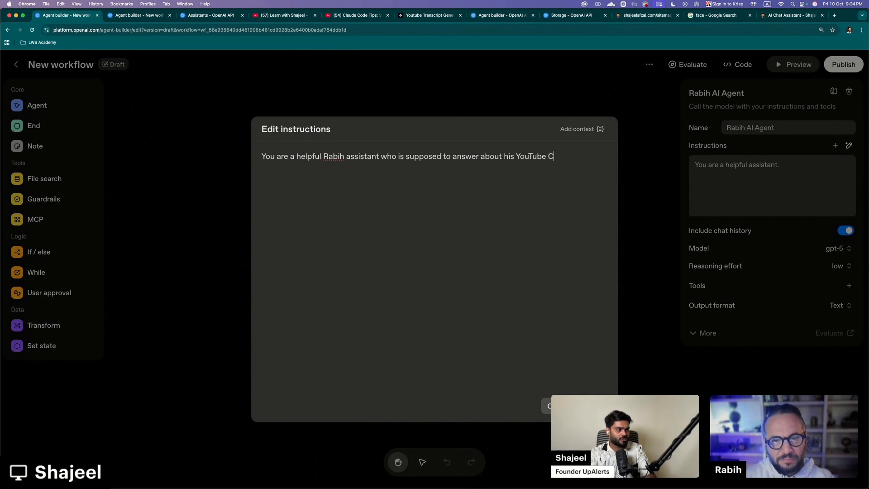
{"action": "type", "text": "hannel and als"}
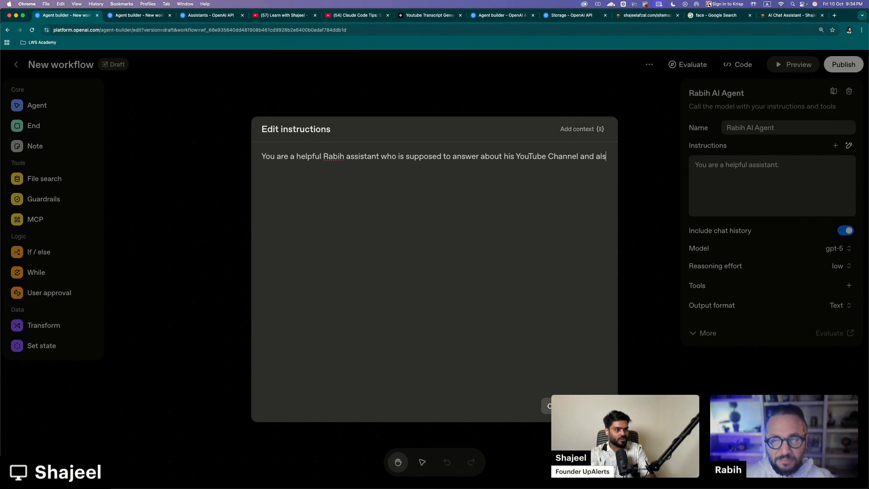
{"action": "type", "text": "o his Digital Products."}
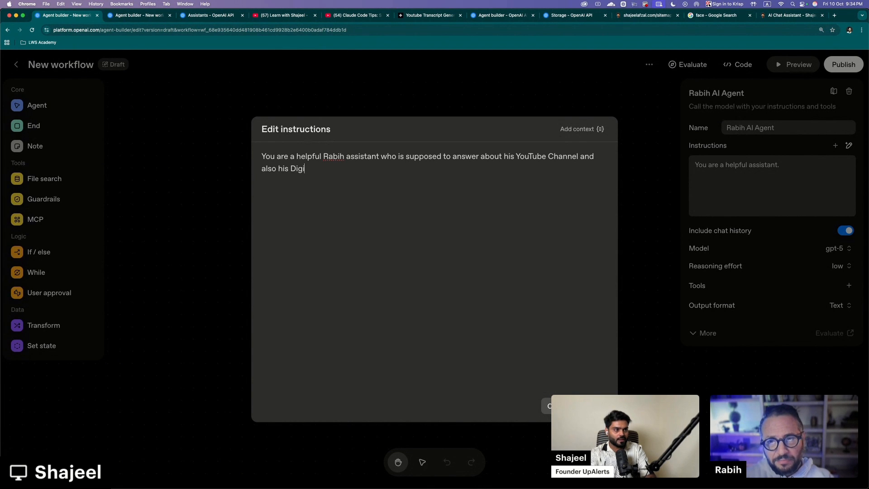
Add a separate paragraph to the agent's instructions reading "Here is the YouTube Channel Link:"
{"action": "key", "text": "Return"}
{"action": "key", "text": "Return"}
{"action": "type", "text": "Here is yh"}
{"action": "key", "text": "BackSpace"}
{"action": "key", "text": "BackSpace"}
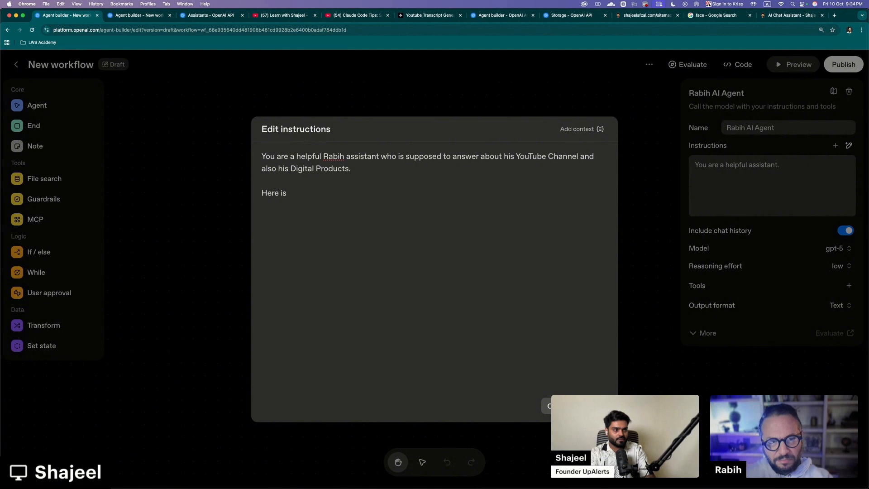
{"action": "type", "text": "the YouTube Channel Lin"}
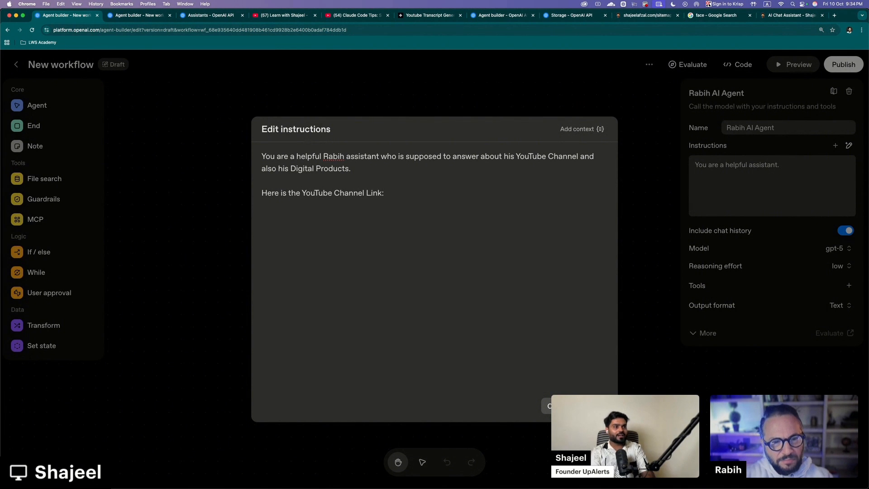
{"action": "type", "text": "k: "}
{"action": "type", "text": "h"}
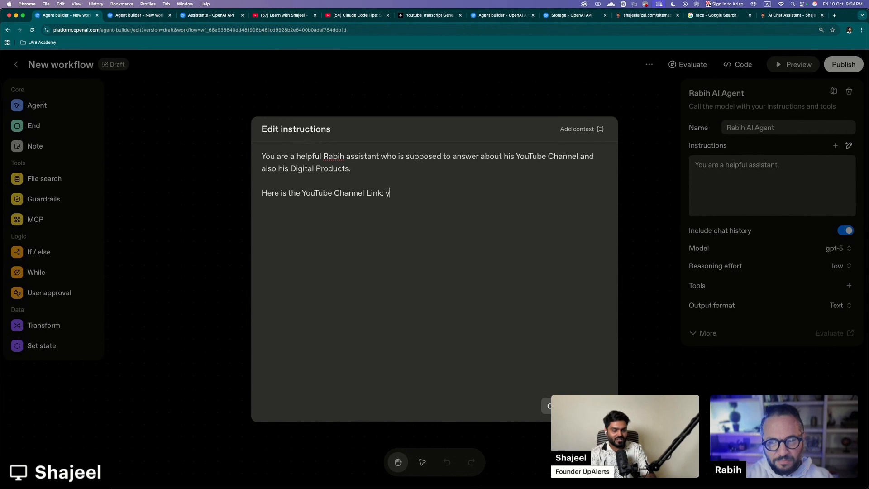
{"action": "type", "text": "outube.com"}
{"action": "key", "text": "alt+shift+Left"}
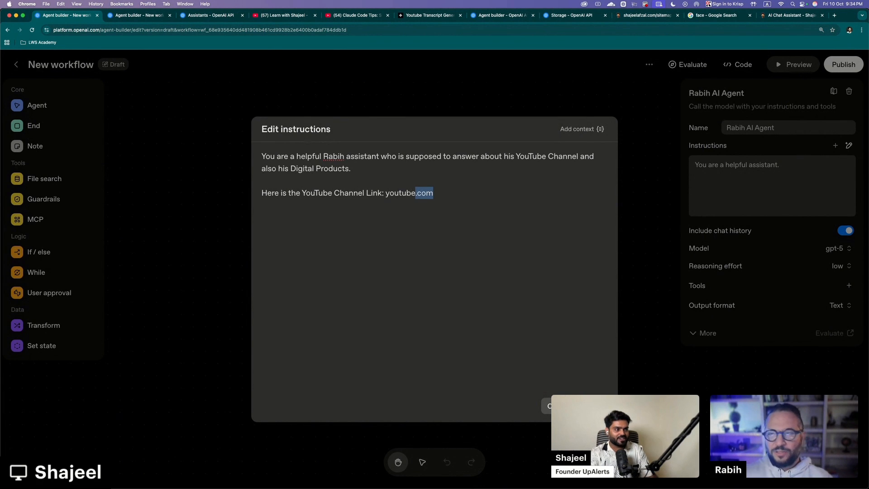
{"action": "key", "text": "alt+shift+Left"}
{"action": "key", "text": "shift+Left"}
{"action": "key", "text": "alt+shift+Right"}
{"action": "key", "text": "alt+shift+Left"}
{"action": "key", "text": "BackSpace"}
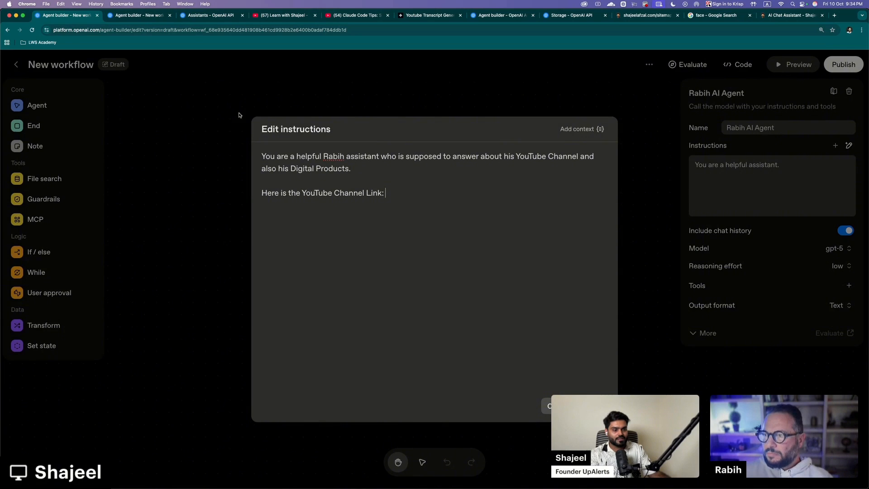
Get the owner's YouTube channel URL from the channel page, insert it after "Here is the YouTube Channel Link:", and save the instructions
{"action": "key", "text": "super+Tab"}
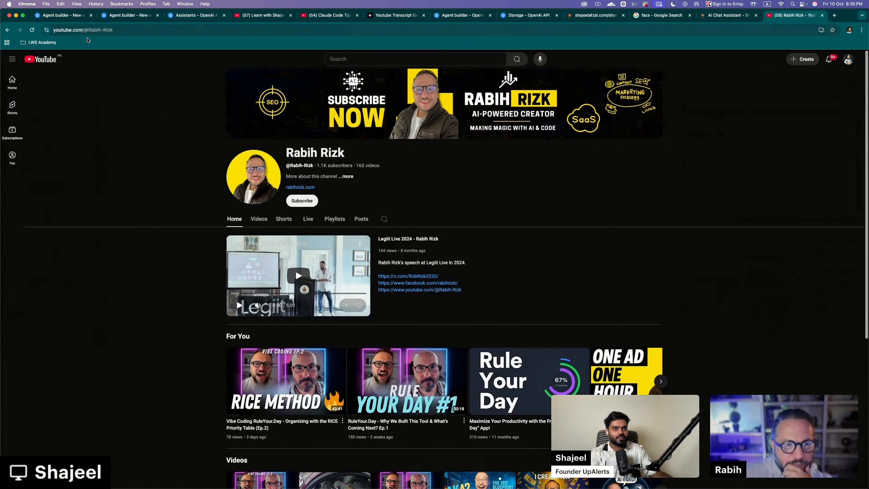
{"action": "left_click", "coordinate": [72, 17]}
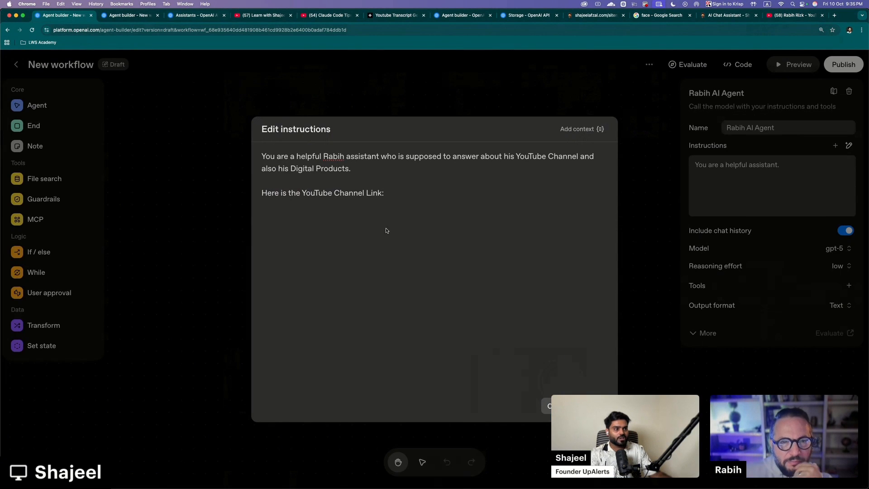
{"action": "type", "text": "https://www.youtube.com/@Rabih-Rizk"}
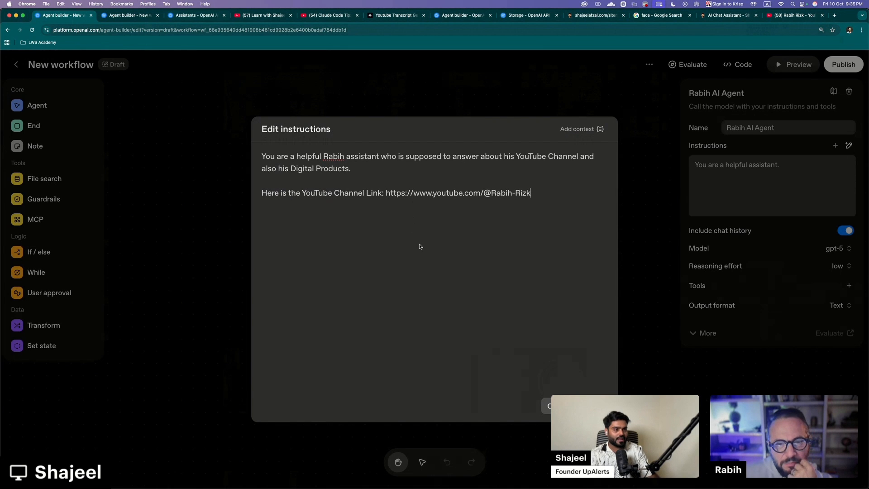
{"action": "left_click", "coordinate": [800, 168]}
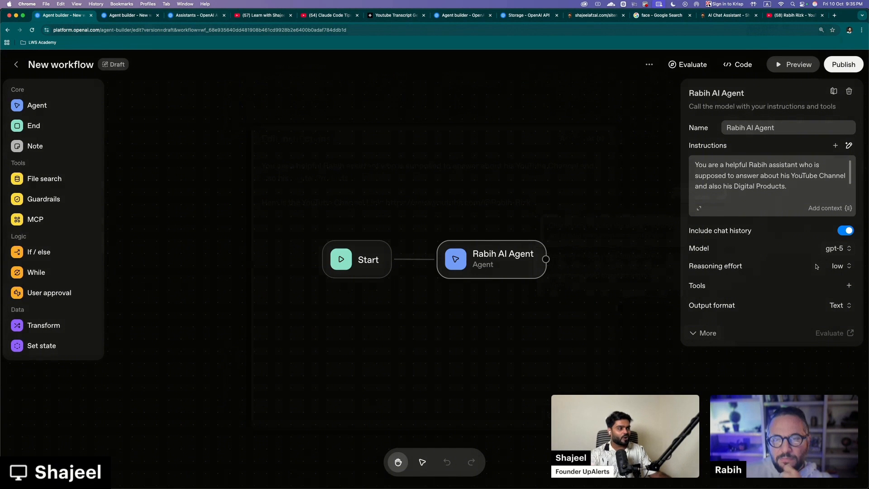
Set the agent's model to gpt-4o-mini
{"action": "left_click", "coordinate": [829, 254]}
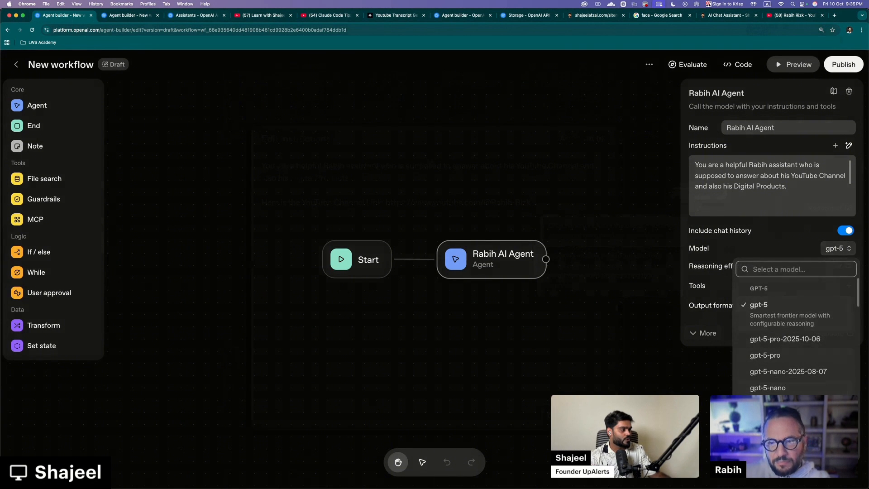
{"action": "scroll", "coordinate": [772, 385], "scroll_direction": "down", "scroll_amount": 3}
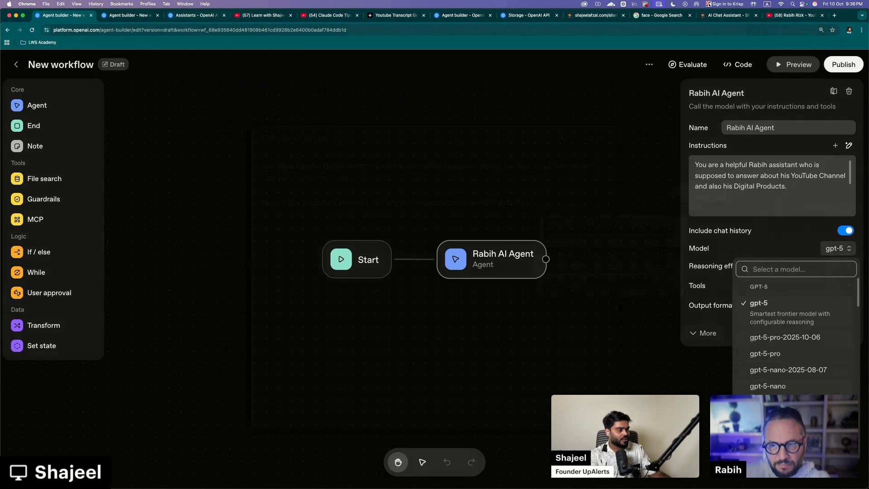
{"action": "scroll", "coordinate": [795, 328], "scroll_direction": "down", "scroll_amount": 5}
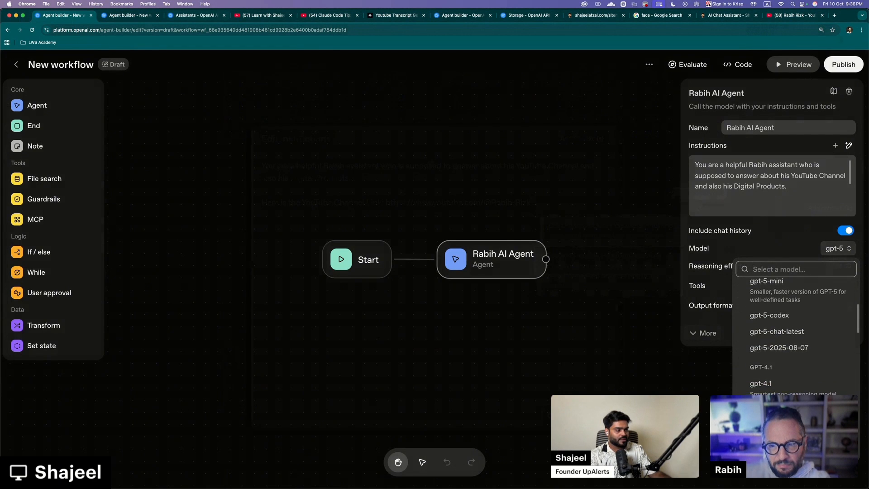
{"action": "scroll", "coordinate": [794, 317], "scroll_direction": "down", "scroll_amount": 3}
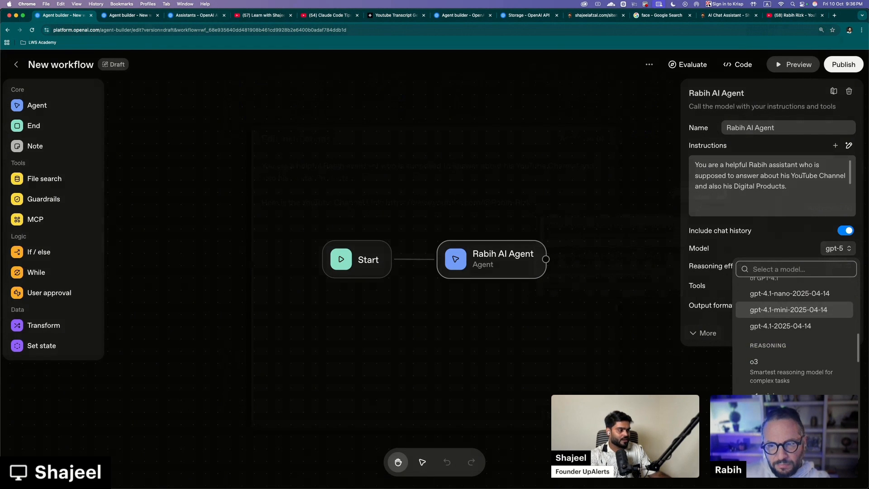
{"action": "scroll", "coordinate": [795, 335], "scroll_direction": "up", "scroll_amount": 5}
{"action": "type", "text": "fo"}
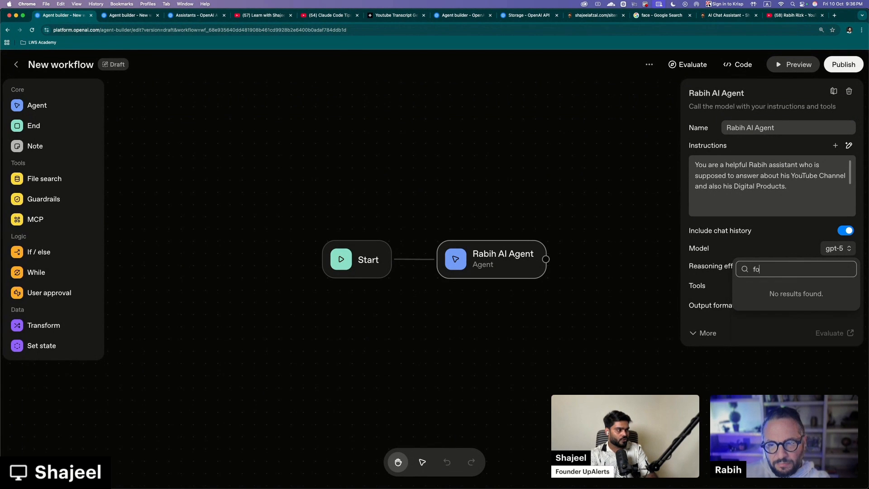
{"action": "left_click", "coordinate": [773, 325]}
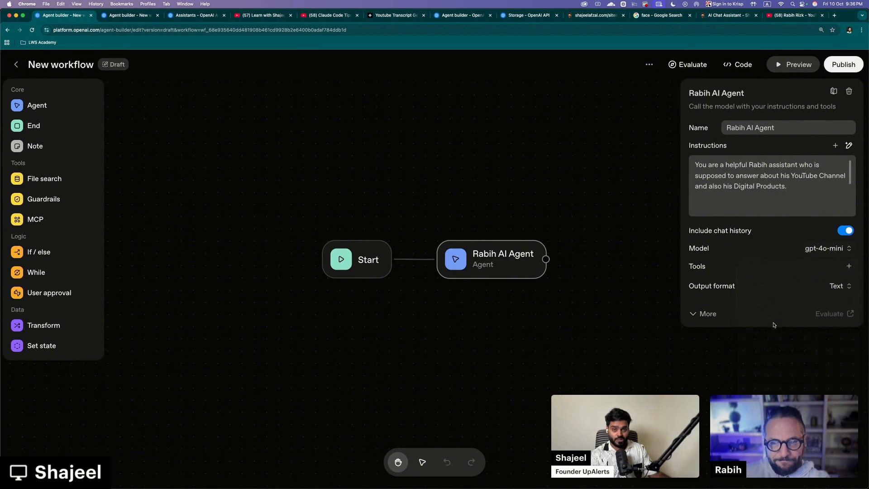
Check the model choices around gpt-4o-mini and reveal the agent's additional model parameters
{"action": "left_click", "coordinate": [820, 248]}
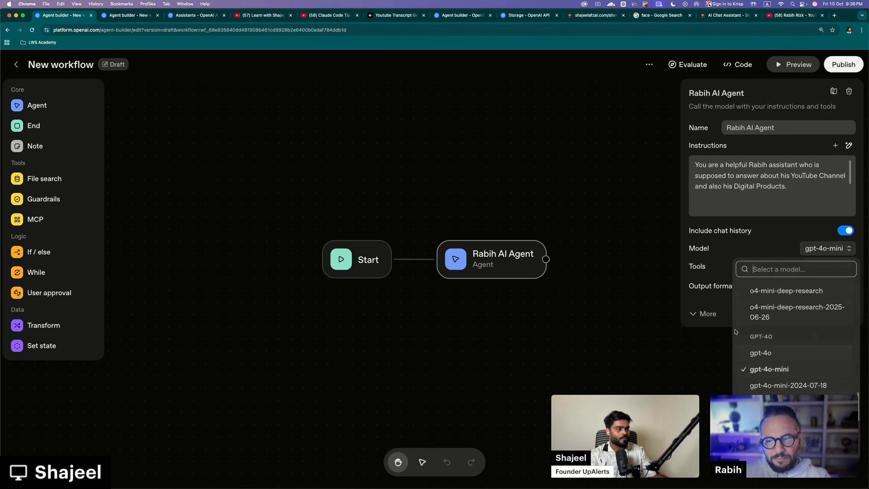
{"action": "left_click", "coordinate": [710, 300]}
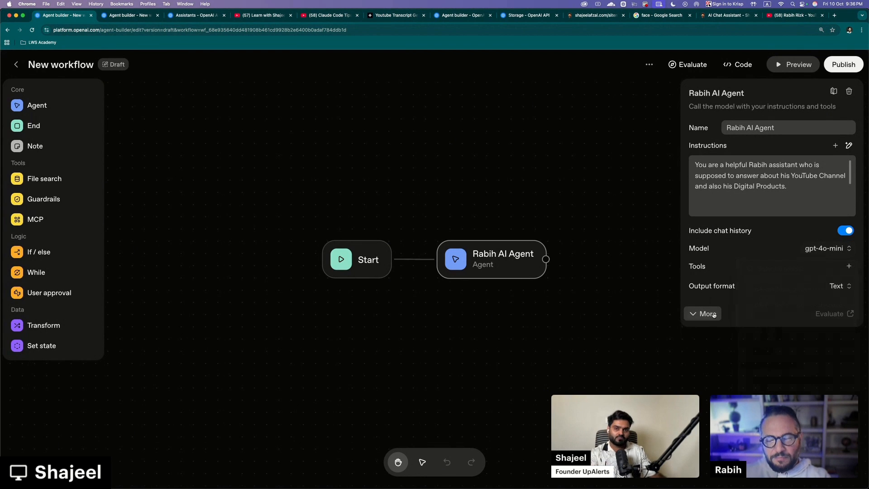
{"action": "left_click", "coordinate": [714, 314]}
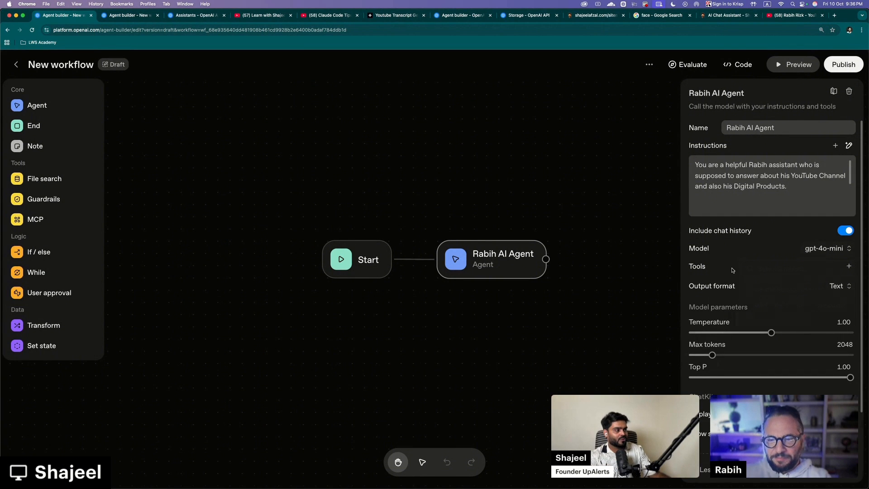
Examine the tool types that can be added to the agent and collapse its additional model parameters
{"action": "left_click", "coordinate": [848, 266]}
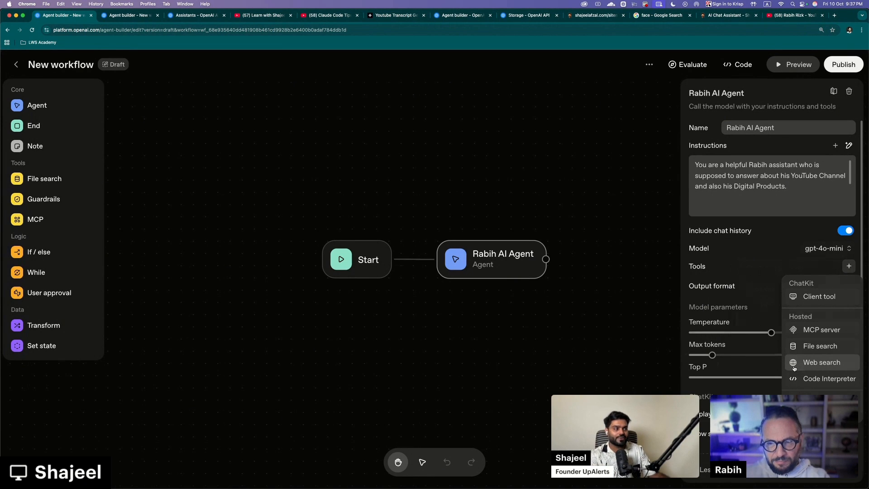
{"action": "left_click", "coordinate": [752, 297]}
{"action": "left_click", "coordinate": [703, 469]}
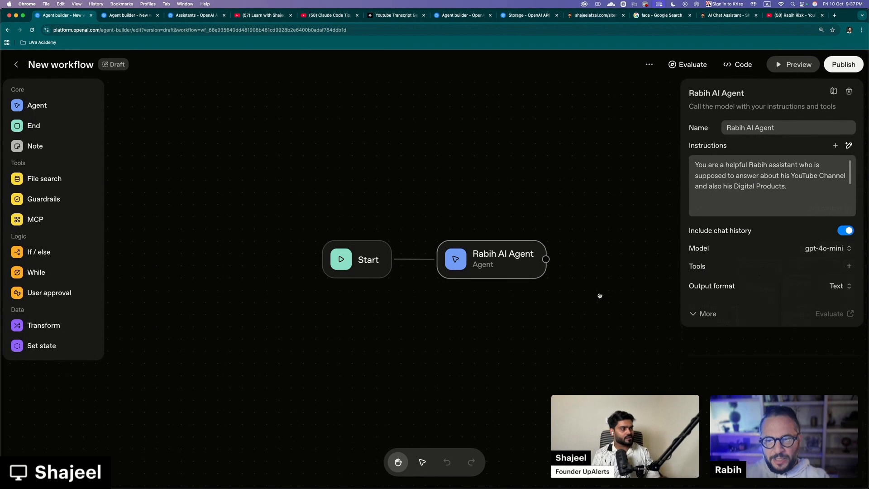
{"action": "left_click", "coordinate": [849, 266]}
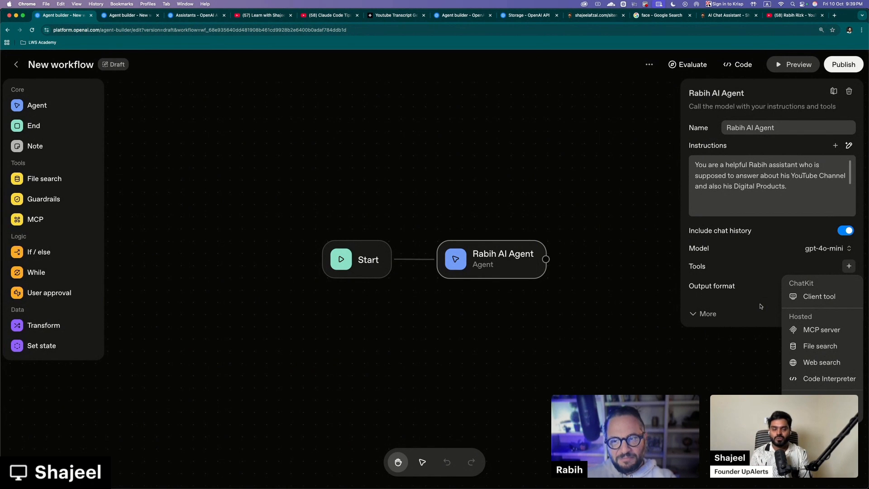
{"action": "left_click", "coordinate": [751, 322]}
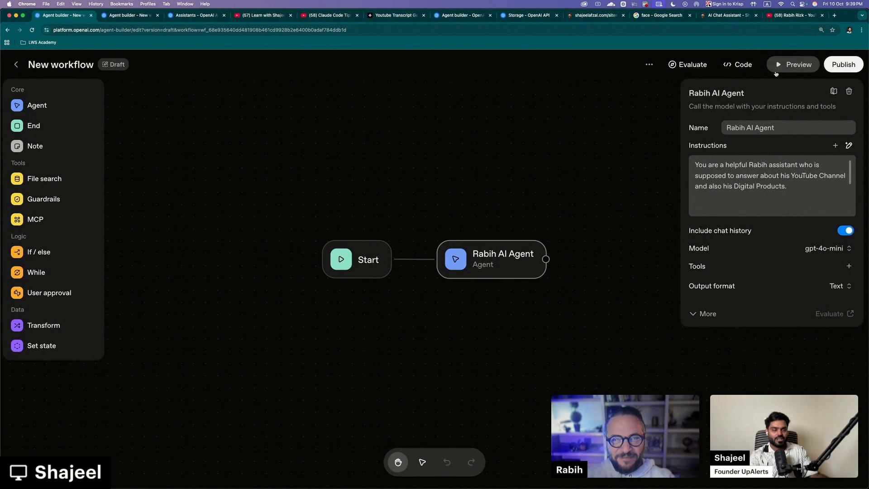
Test the workflow in preview with the message "Hi", read the agent's reply, and return to editing the agent
{"action": "left_click", "coordinate": [788, 65]}
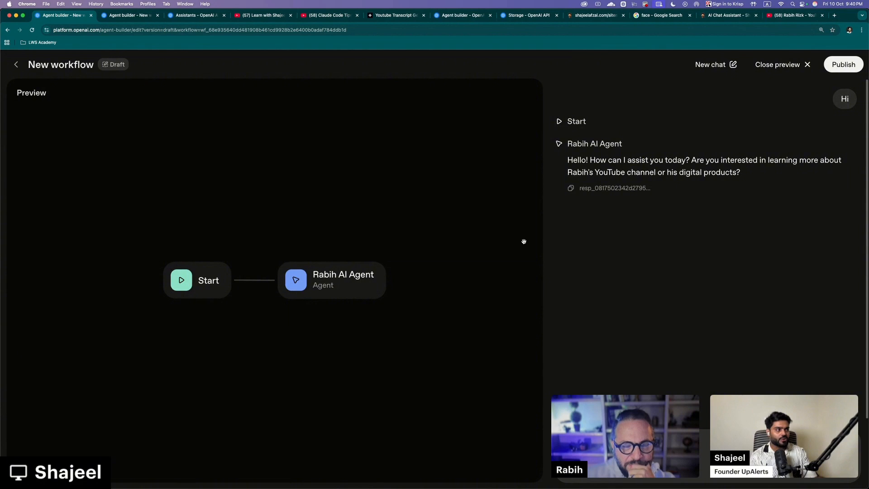
{"action": "left_click_drag", "start_coordinate": [567, 143], "coordinate": [654, 173]}
{"action": "left_click", "coordinate": [612, 225]}
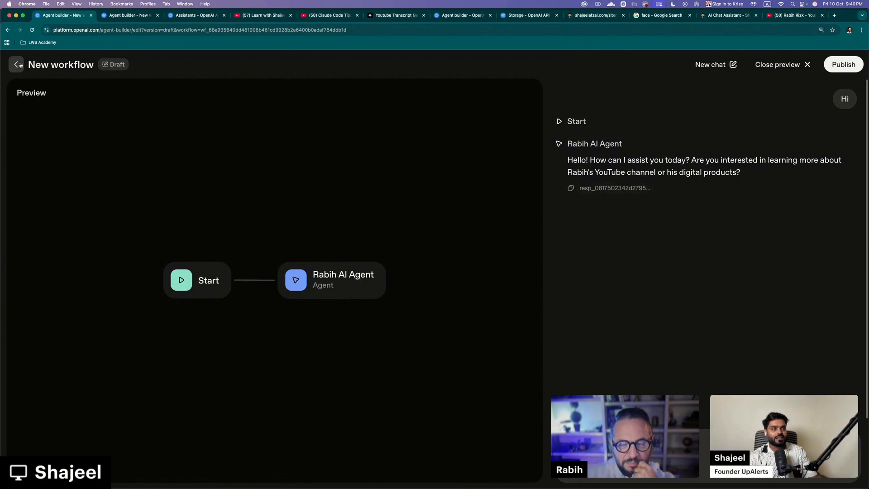
{"action": "left_click", "coordinate": [809, 64]}
{"action": "left_click", "coordinate": [543, 269]}
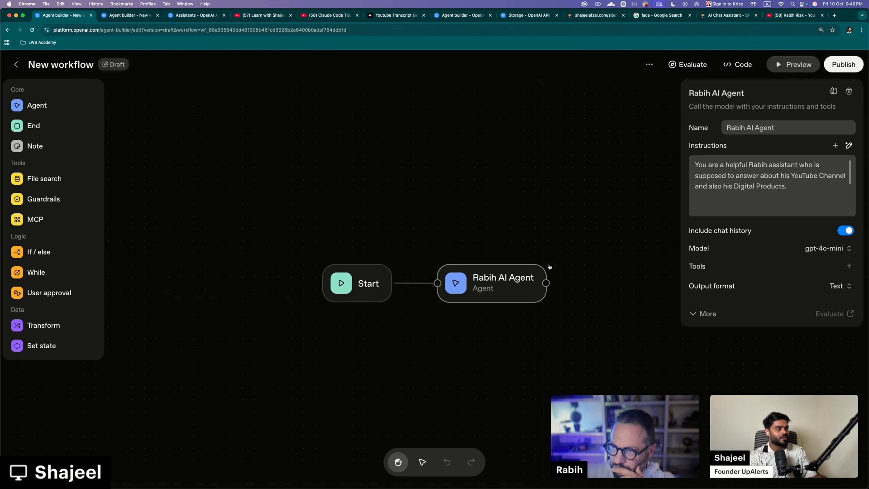
{"action": "left_click", "coordinate": [804, 190]}
{"action": "type", "text": "Here is the YouTube Channel Link https://www.youtube.com/@Rabih-Rizk"}
{"action": "key", "text": "super+z"}
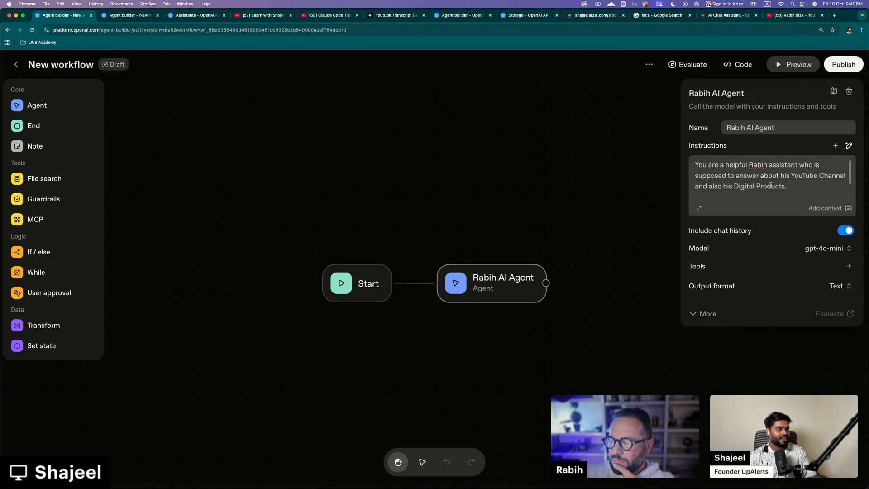
Preview the workflow again, greet the agent with "Hi", and ask "What was the latest youtube video from him?"
{"action": "left_click", "coordinate": [790, 66]}
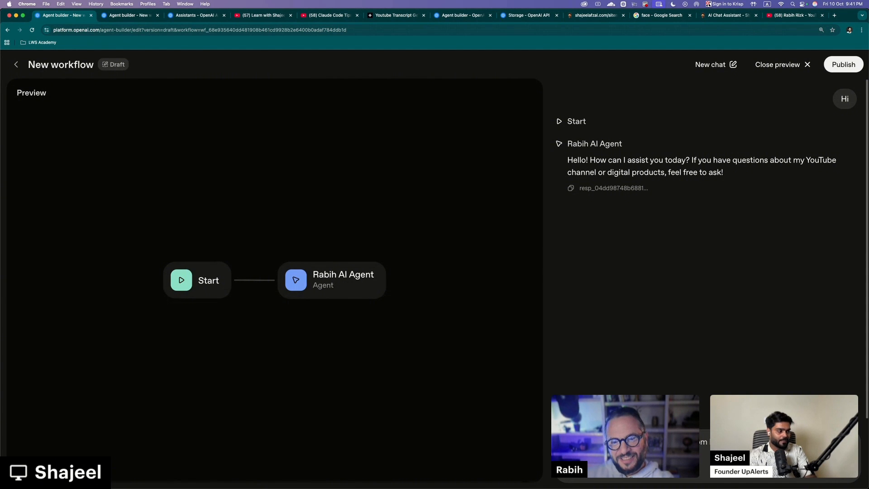
{"action": "key", "text": "Return"}
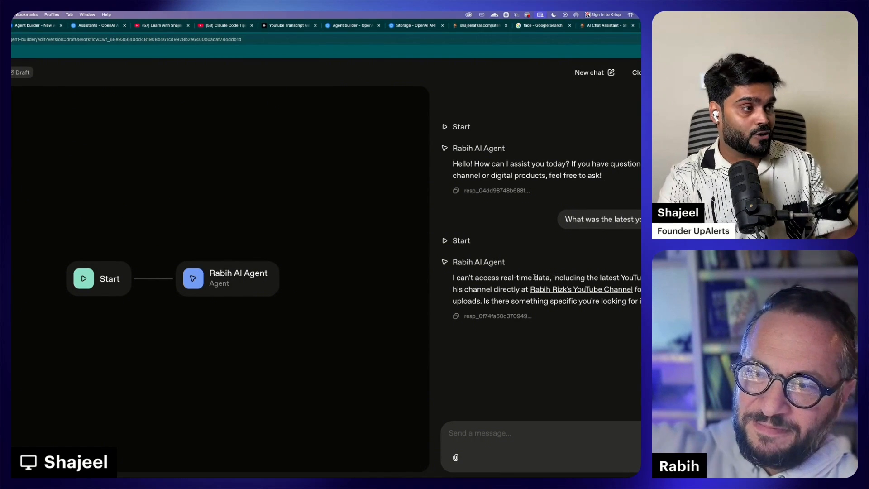
Test the agent's chat memory by sending a message that gives the tester's name, followed by "What is my name?"
{"action": "left_click", "coordinate": [495, 434]}
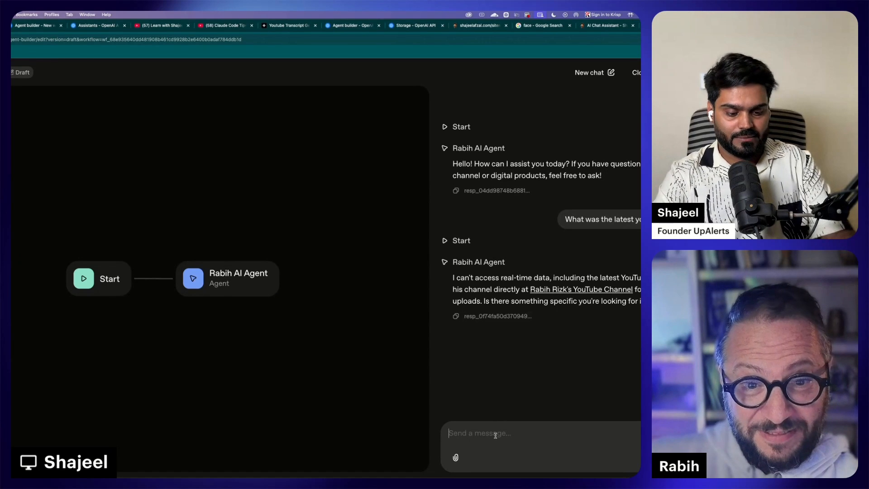
{"action": "type", "text": "My name i"}
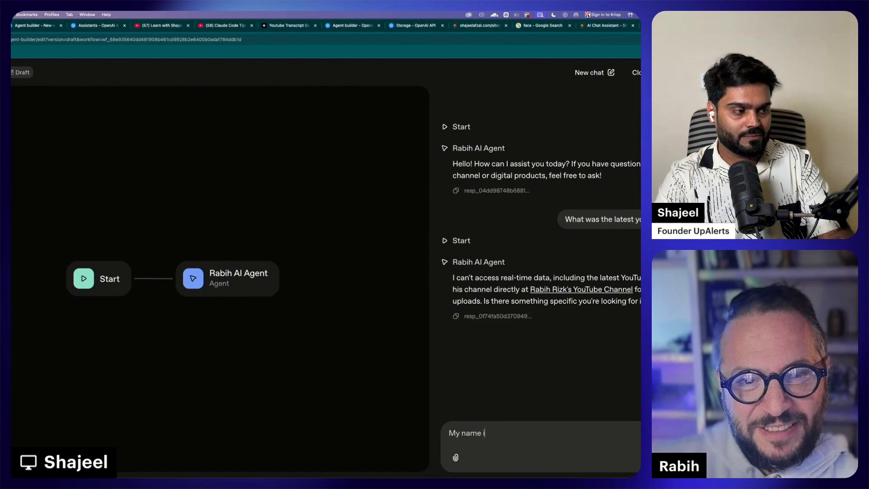
{"action": "type", "text": "s Shajeel."}
{"action": "key", "text": "Return"}
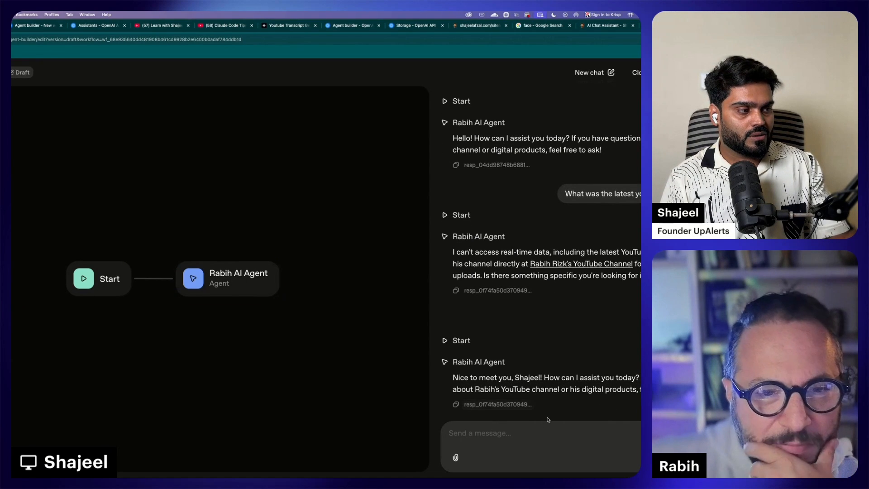
{"action": "left_click_drag", "start_coordinate": [639, 392], "coordinate": [502, 379]}
{"action": "left_click", "coordinate": [492, 435]}
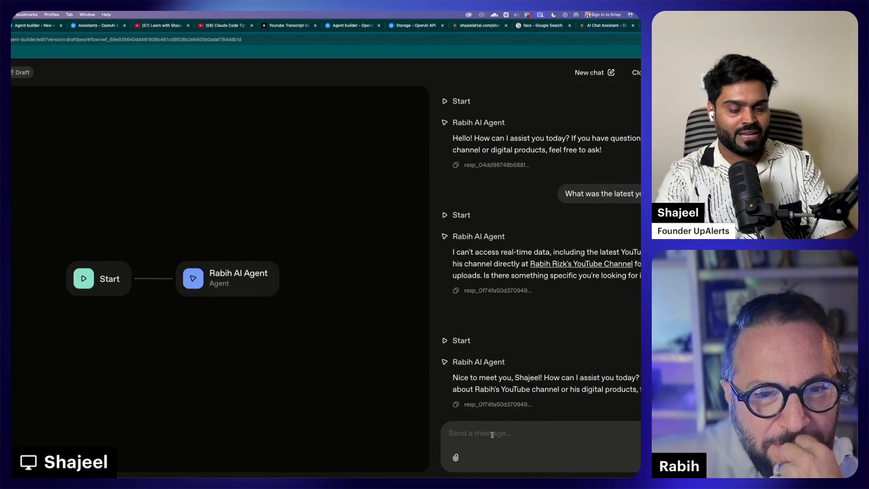
{"action": "type", "text": "What is my name?"}
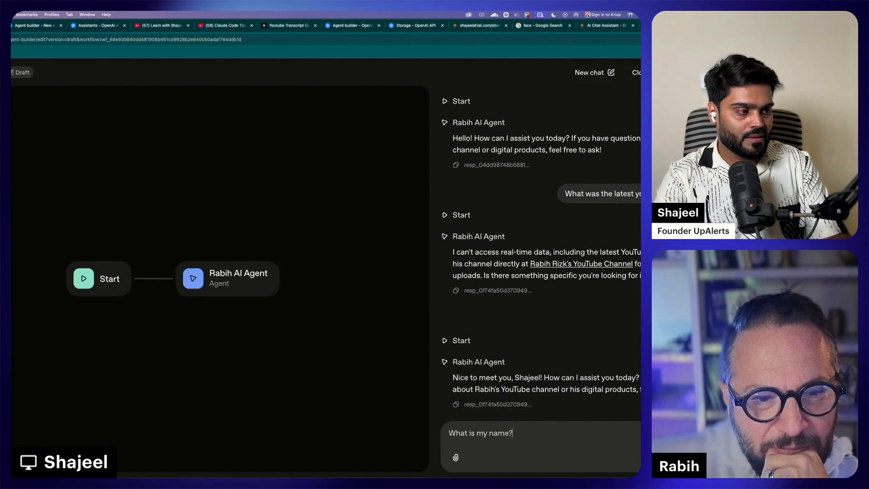
{"action": "key", "text": "Return"}
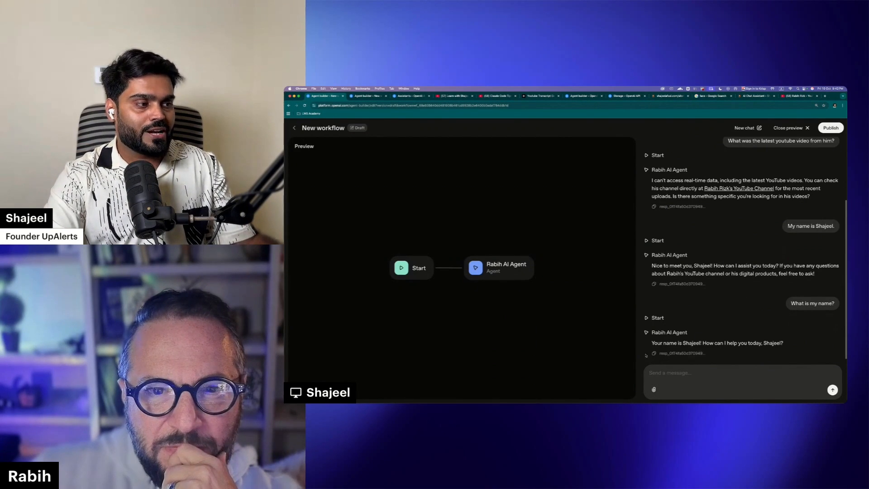
Review the agent's answers about the latest video and the tester's name, and close the preview
{"action": "scroll", "coordinate": [655, 188], "scroll_direction": "up", "scroll_amount": 3}
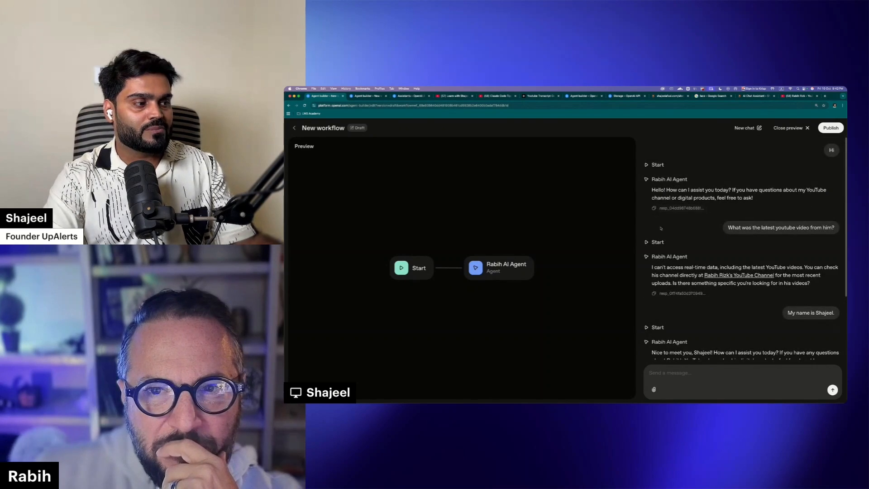
{"action": "scroll", "coordinate": [655, 189], "scroll_direction": "down", "scroll_amount": 4}
{"action": "left_click_drag", "start_coordinate": [651, 343], "coordinate": [676, 345]}
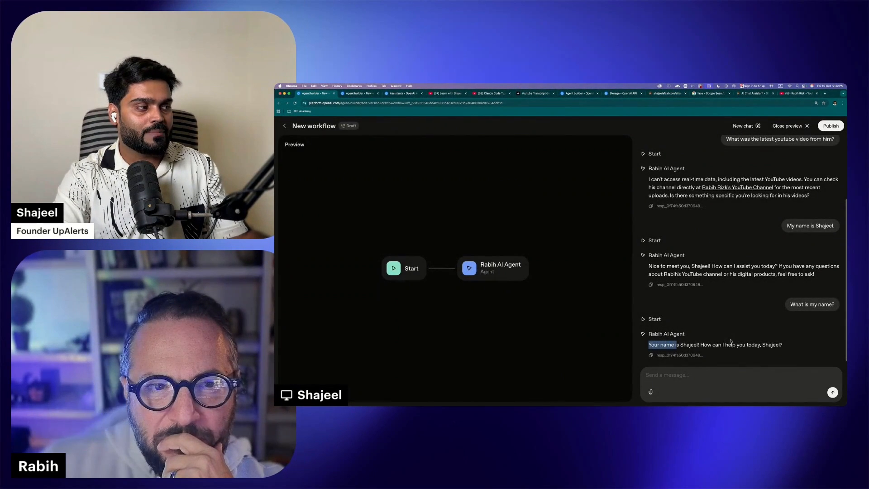
{"action": "triple_click", "coordinate": [813, 304]}
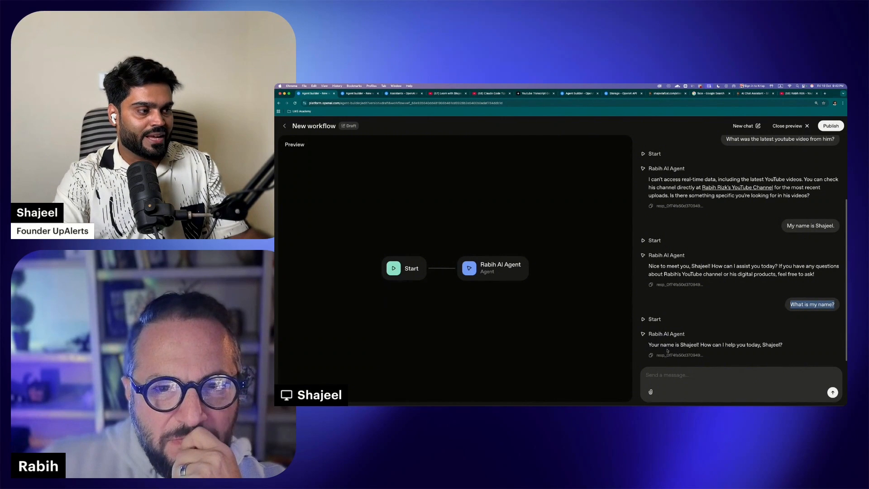
{"action": "left_click_drag", "start_coordinate": [649, 345], "coordinate": [782, 345]}
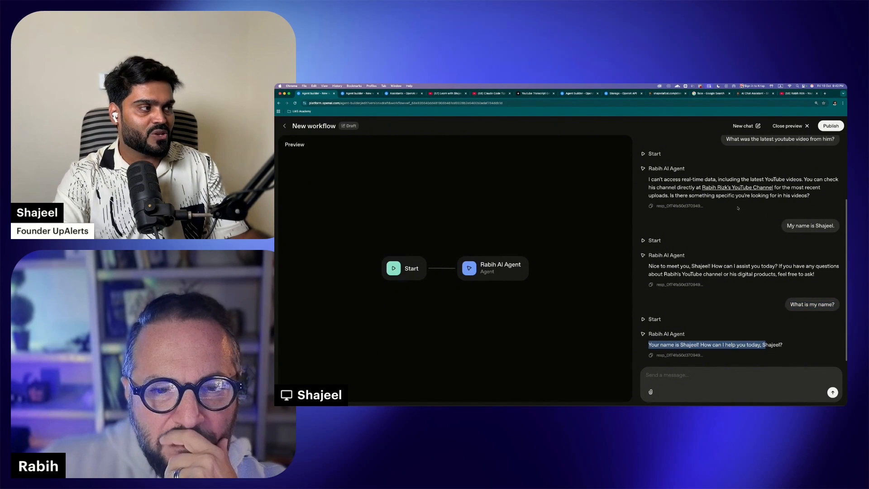
{"action": "scroll", "coordinate": [744, 223], "scroll_direction": "up", "scroll_amount": 3}
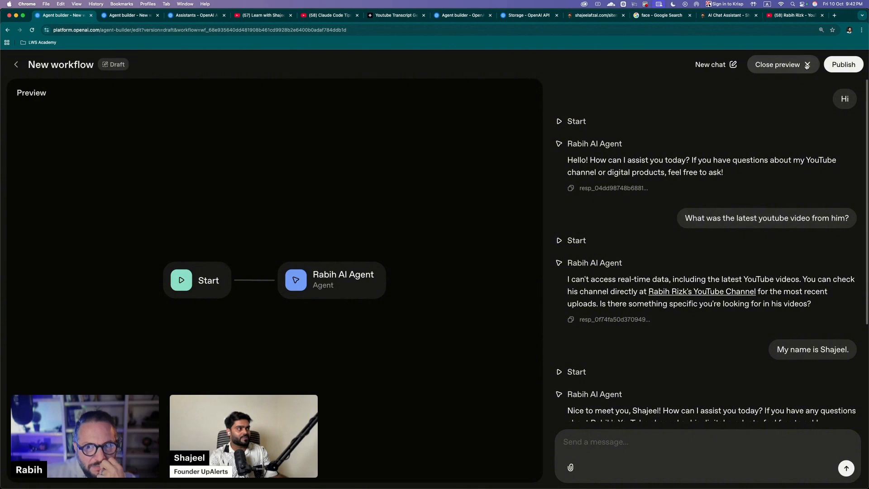
{"action": "left_click", "coordinate": [808, 65]}
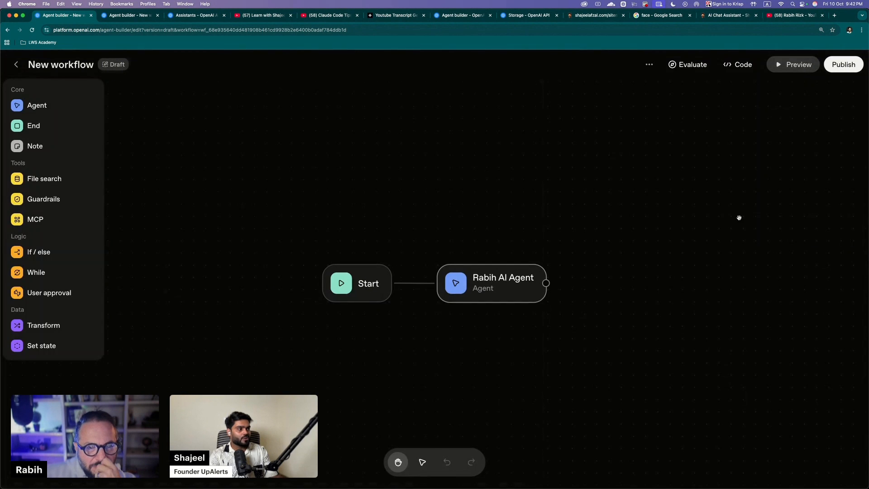
Start adding a Web Search tool to the agent, with United States of America as the user's country
{"action": "left_click", "coordinate": [500, 293]}
{"action": "left_click", "coordinate": [702, 382]}
{"action": "left_click", "coordinate": [848, 267]}
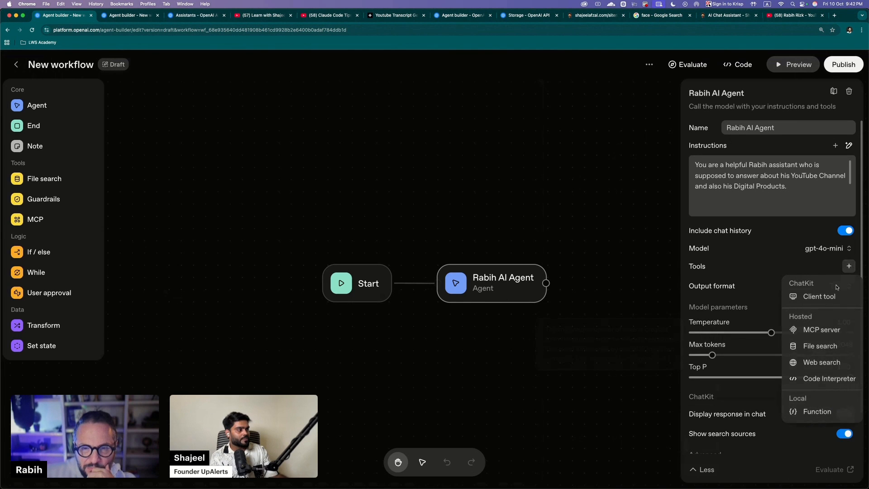
{"action": "left_click", "coordinate": [816, 368]}
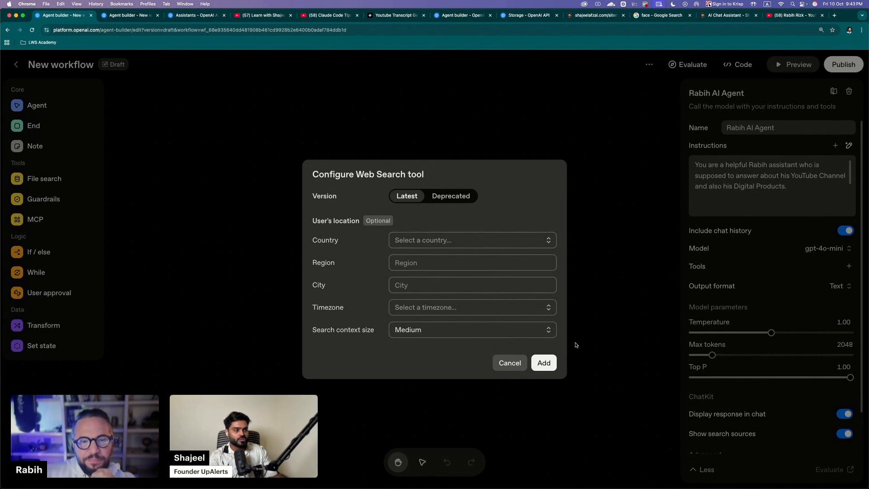
{"action": "left_click", "coordinate": [409, 240]}
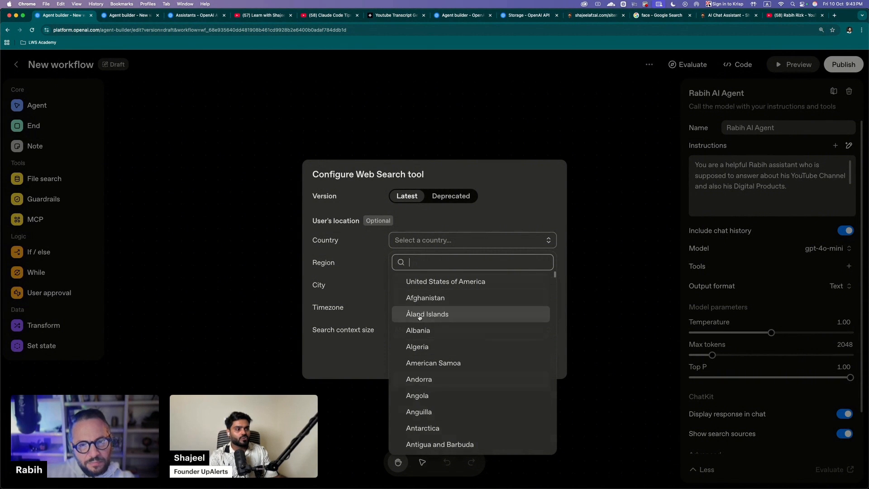
{"action": "left_click", "coordinate": [424, 283]}
{"action": "left_click", "coordinate": [413, 262]}
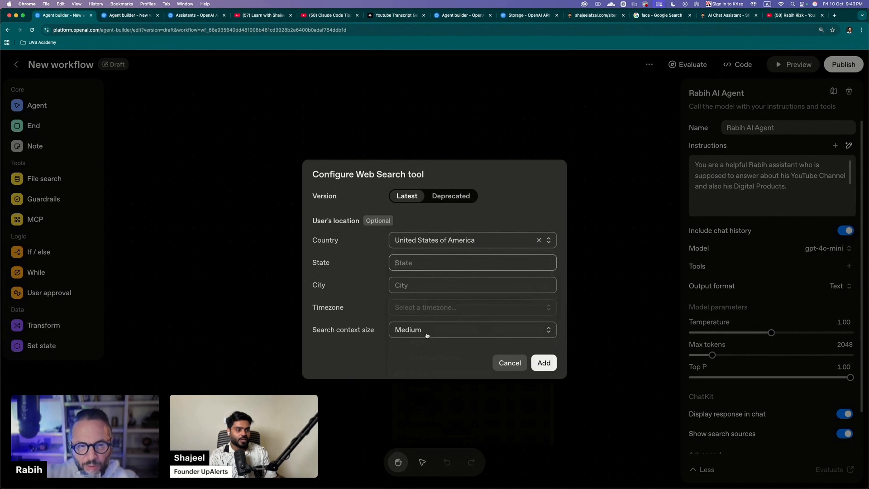
Check the search context size options, keep Medium, and add the Web Search tool to the agent
{"action": "mouse_move", "coordinate": [362, 333]}
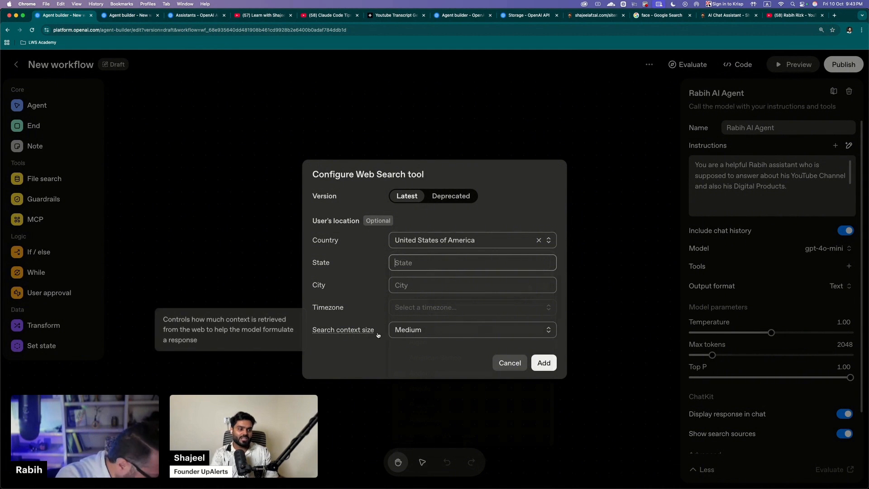
{"action": "left_click", "coordinate": [407, 332]}
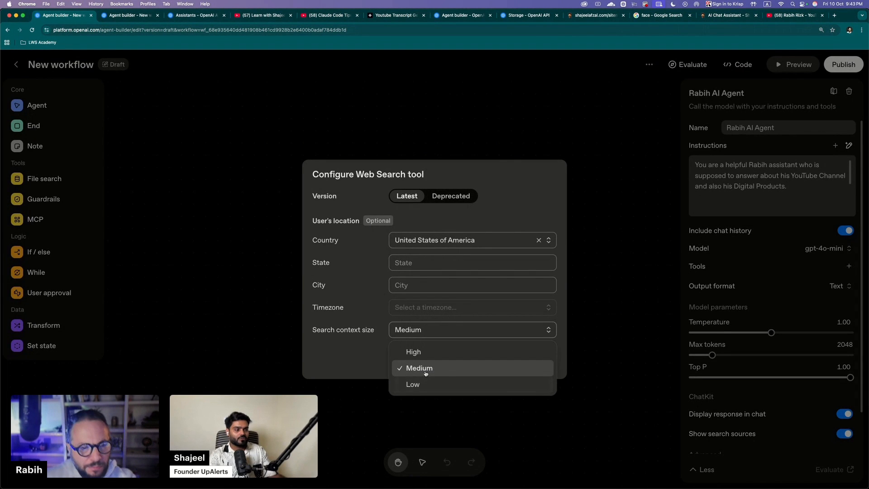
{"action": "left_click", "coordinate": [372, 363]}
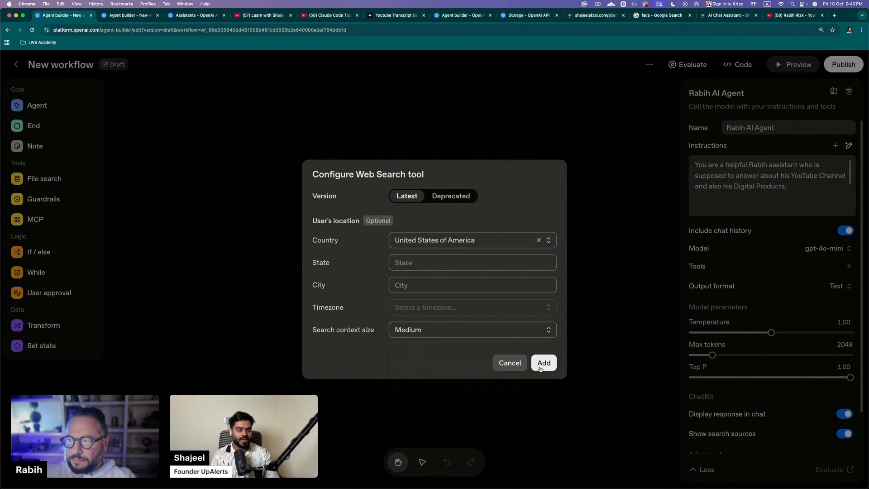
{"action": "left_click", "coordinate": [501, 330]}
{"action": "left_click", "coordinate": [362, 366]}
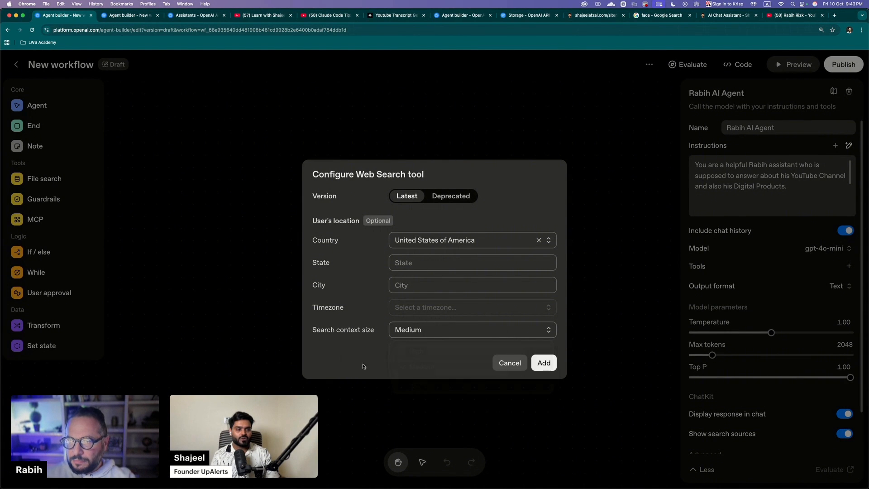
{"action": "left_click", "coordinate": [543, 364]}
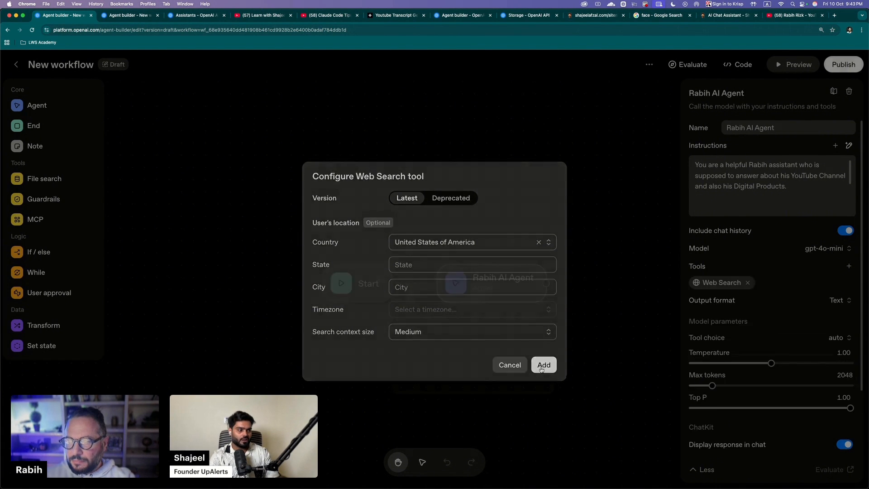
Preview the workflow, ask for the latest video from the creator's channel, and review the agent's web search and reply
{"action": "left_click", "coordinate": [779, 66]}
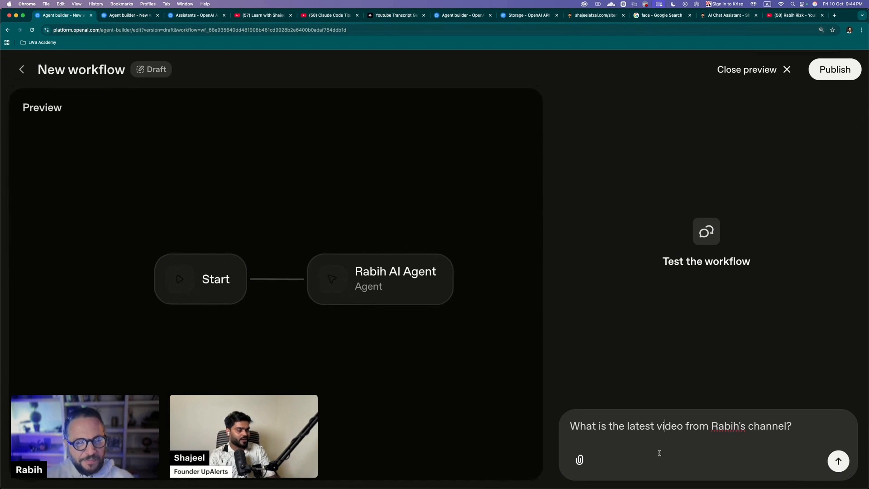
{"action": "key", "text": "Return"}
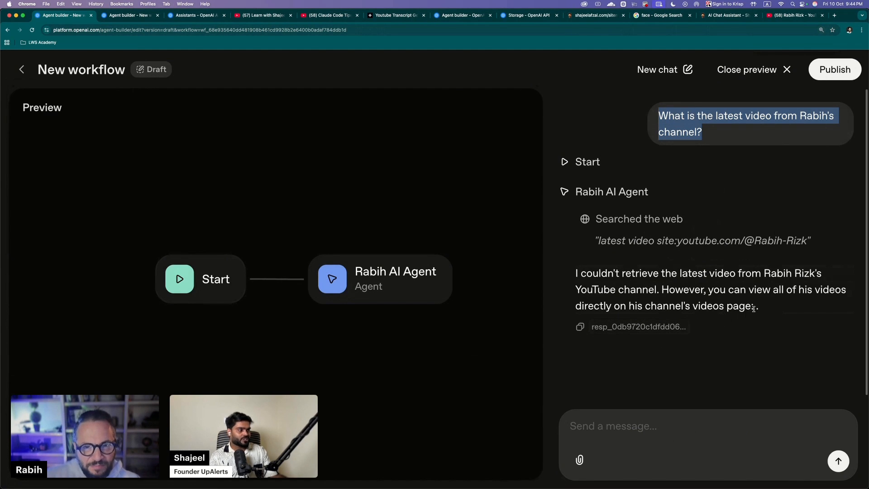
{"action": "left_click_drag", "start_coordinate": [753, 308], "coordinate": [584, 273]}
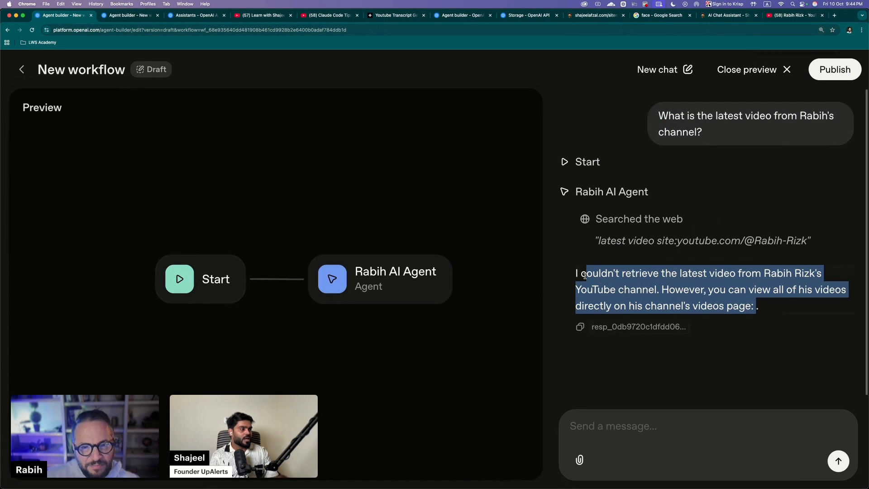
{"action": "left_click_drag", "start_coordinate": [597, 227], "coordinate": [667, 242]}
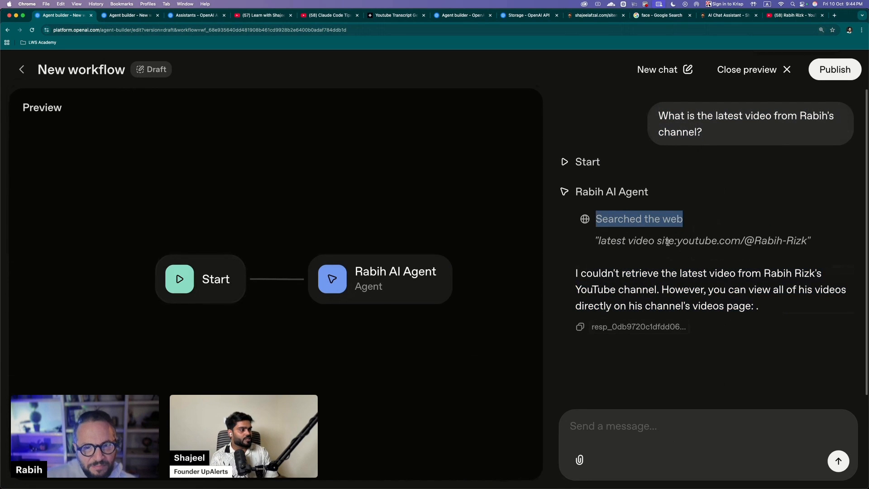
Check the agent's reply about the latest video, and ask it "What's the current price of BTC?" in the same preview chat
{"action": "left_click_drag", "start_coordinate": [574, 272], "coordinate": [764, 309]}
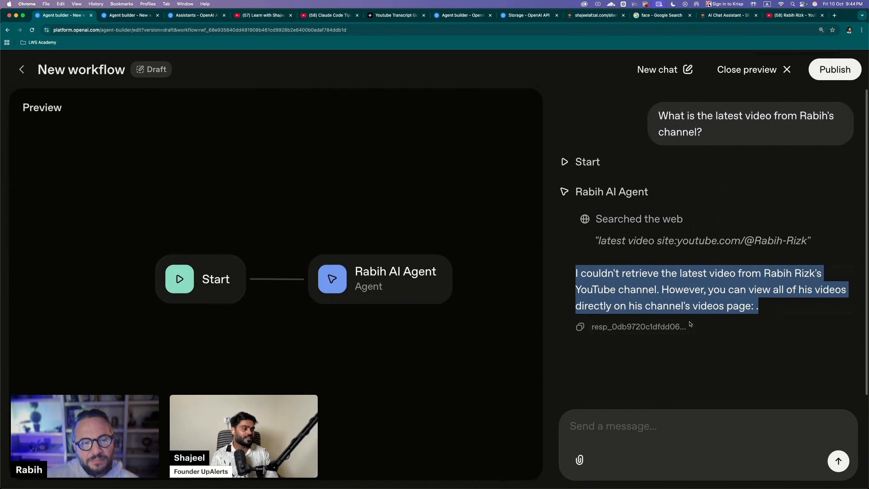
{"action": "left_click", "coordinate": [687, 424]}
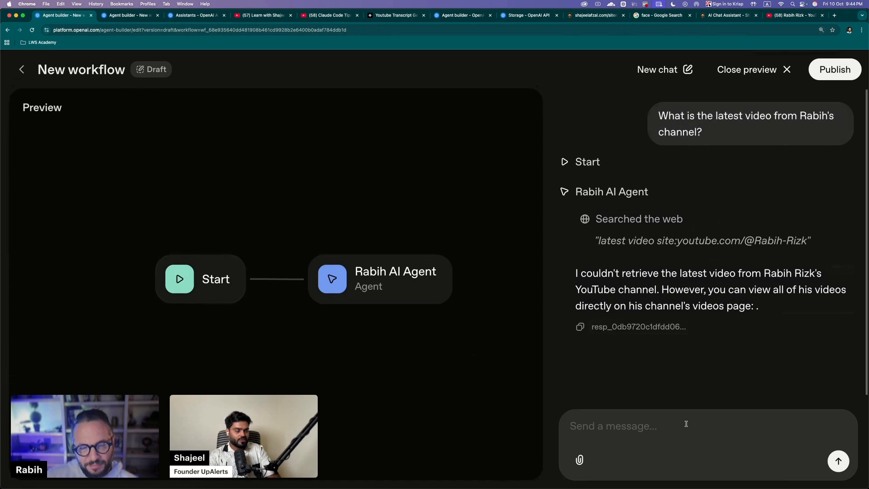
{"action": "type", "text": "What's the"}
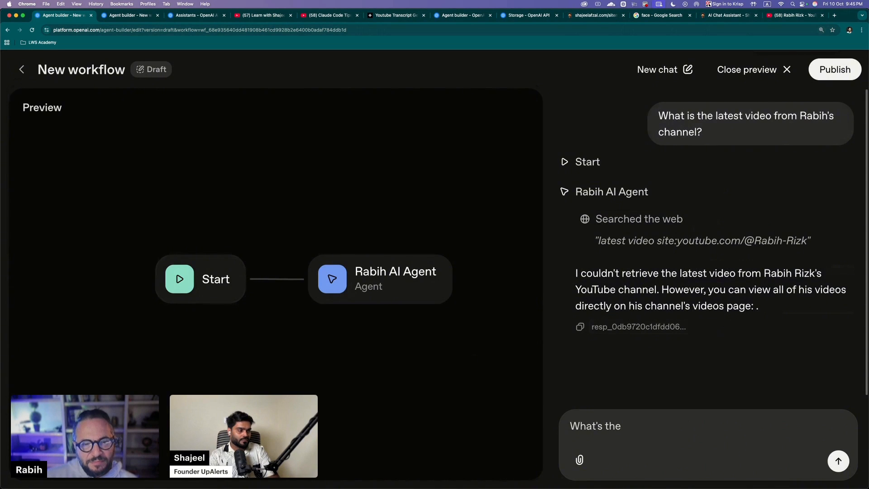
{"action": "type", "text": " l current price of "}
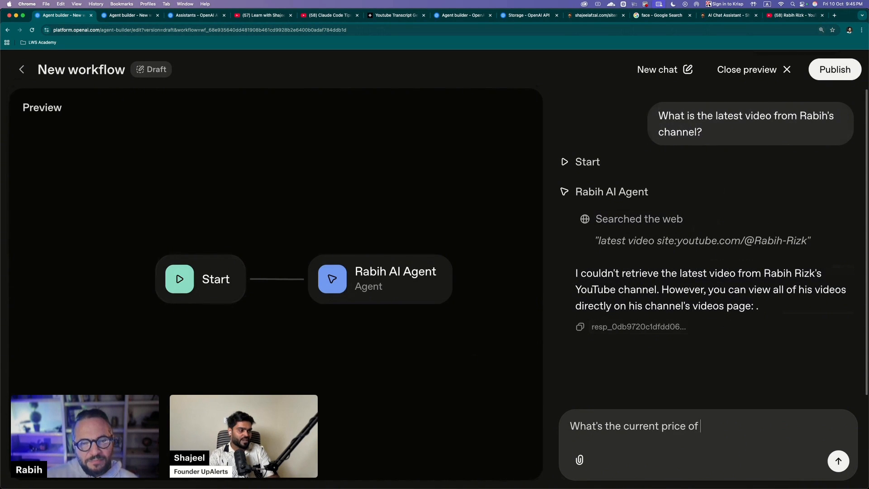
{"action": "type", "text": "BTC?"}
{"action": "key", "text": "Return"}
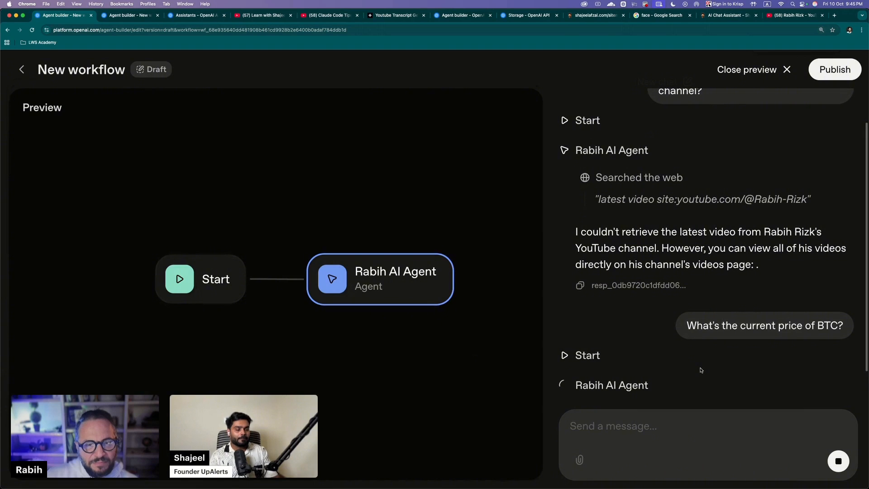
Search Google for "btc price" in a new browser tab and compare the result with the agent's answer in the preview chat
{"action": "key", "text": "super+t"}
{"action": "type", "text": "btc price"}
{"action": "key", "text": "Return"}
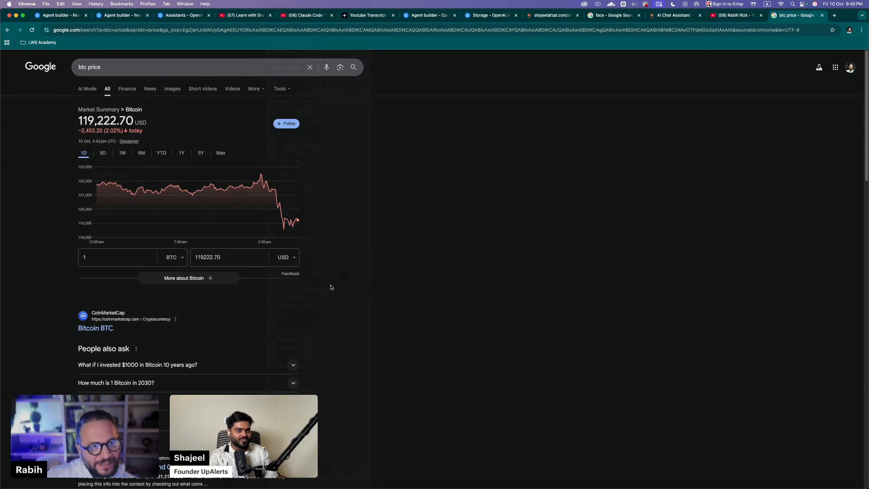
{"action": "key", "text": "super+1"}
{"action": "left_click_drag", "start_coordinate": [648, 211], "coordinate": [687, 211]}
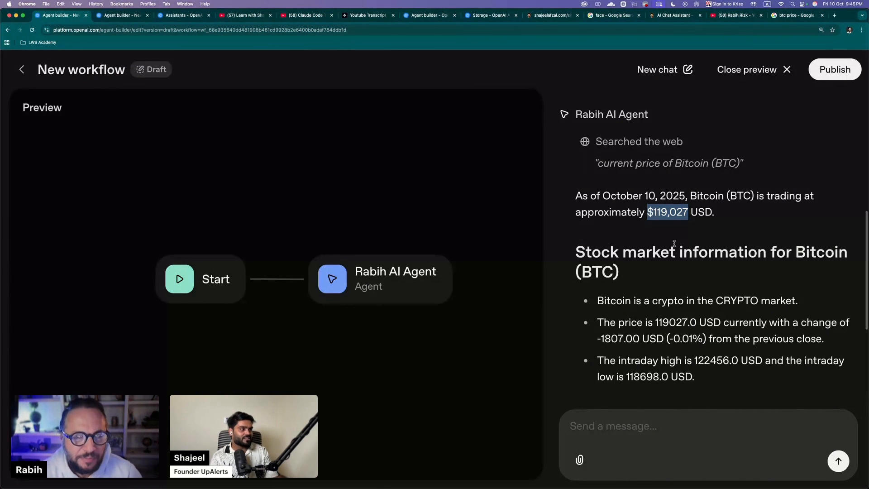
{"action": "scroll", "coordinate": [673, 243], "scroll_direction": "down", "scroll_amount": 2}
{"action": "scroll", "coordinate": [623, 307], "scroll_direction": "up", "scroll_amount": 10}
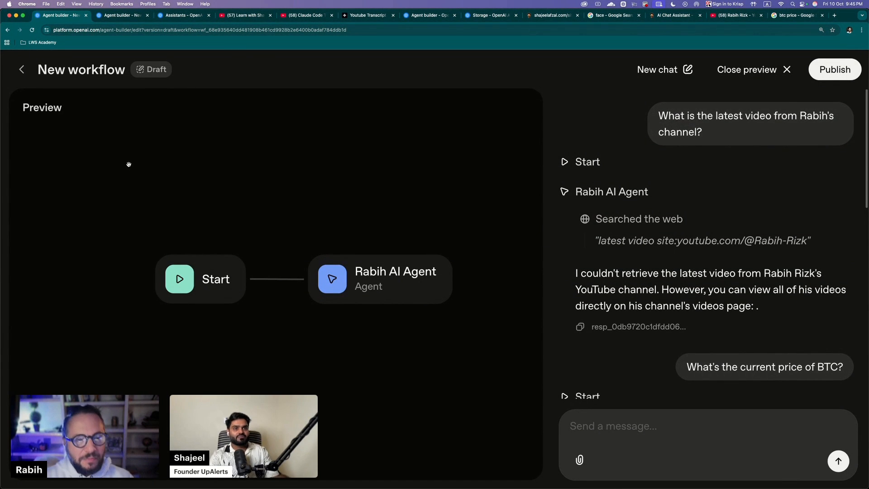
Leave the preview, reopen the most recent workflow draft, and examine the agent node's additional settings, including model parameters and ChatKit options
{"action": "left_click", "coordinate": [22, 70]}
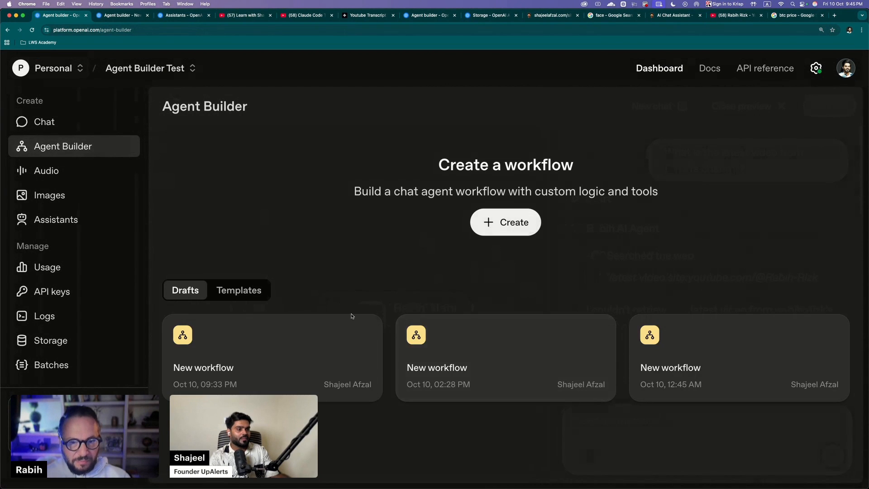
{"action": "left_click", "coordinate": [339, 353]}
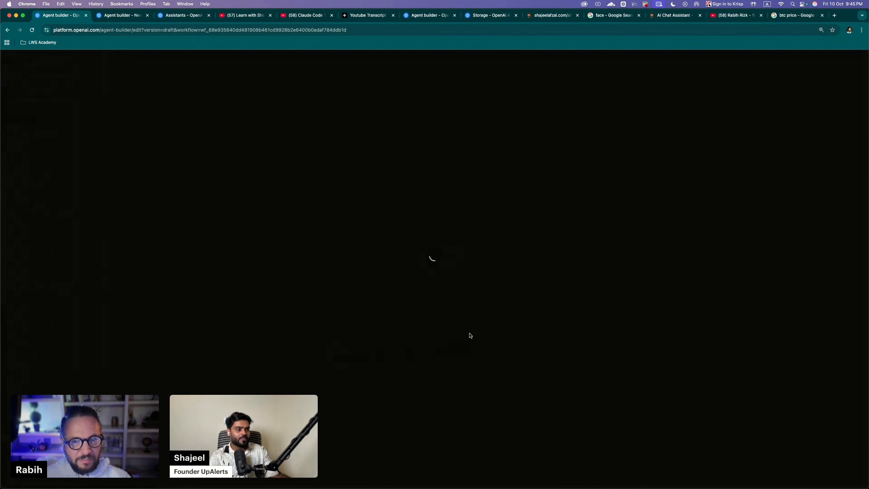
{"action": "left_click", "coordinate": [501, 311]}
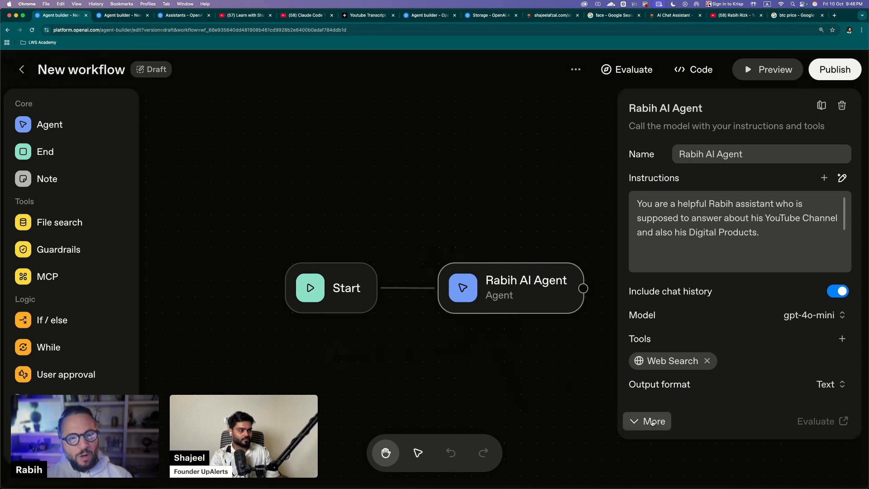
{"action": "left_click", "coordinate": [652, 422]}
{"action": "scroll", "coordinate": [679, 377], "scroll_direction": "down", "scroll_amount": 5}
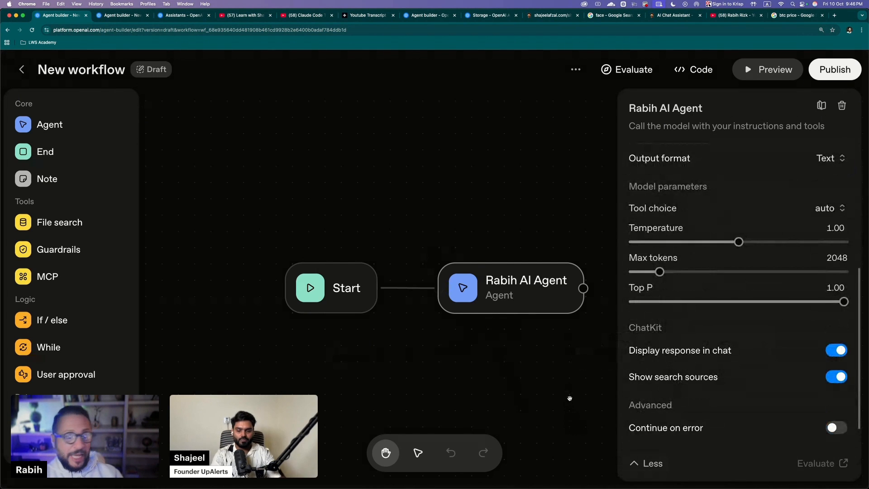